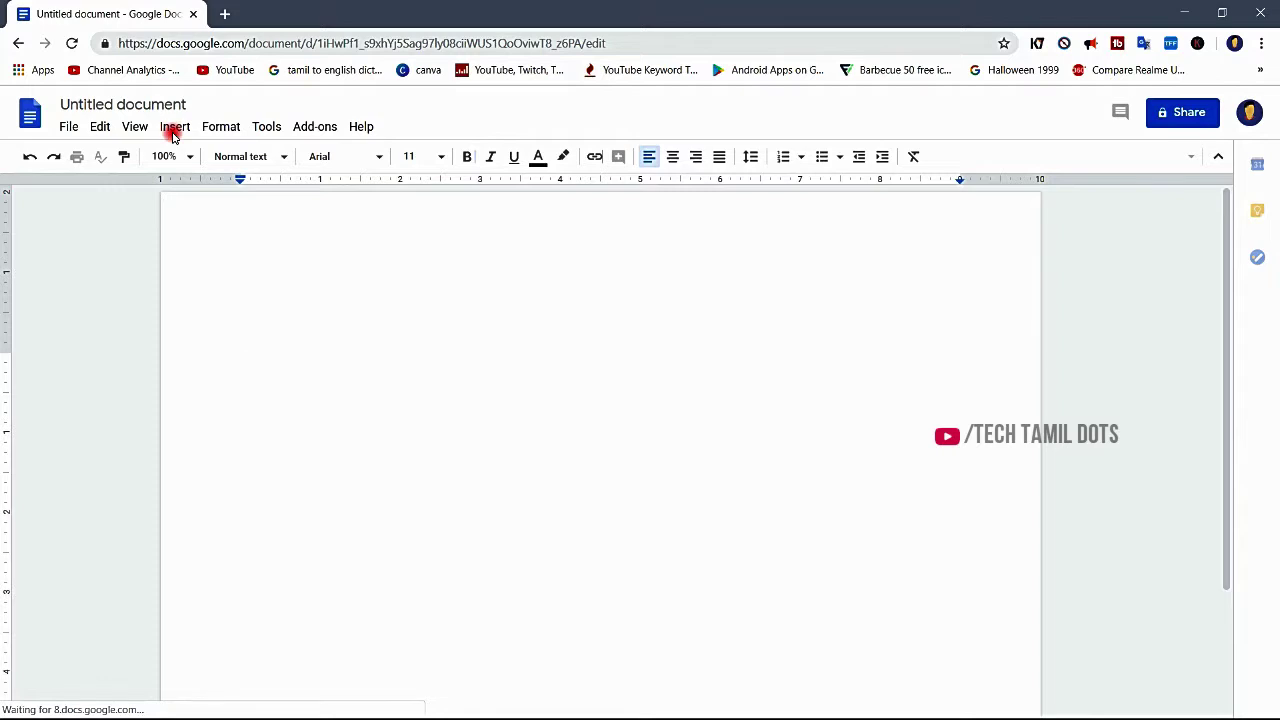
# Step: Insert a bar chart into the document and shrink it proportionally to about 7.6 inches wide
pyautogui.click(172, 128)
pyautogui.moveTo(192, 188)
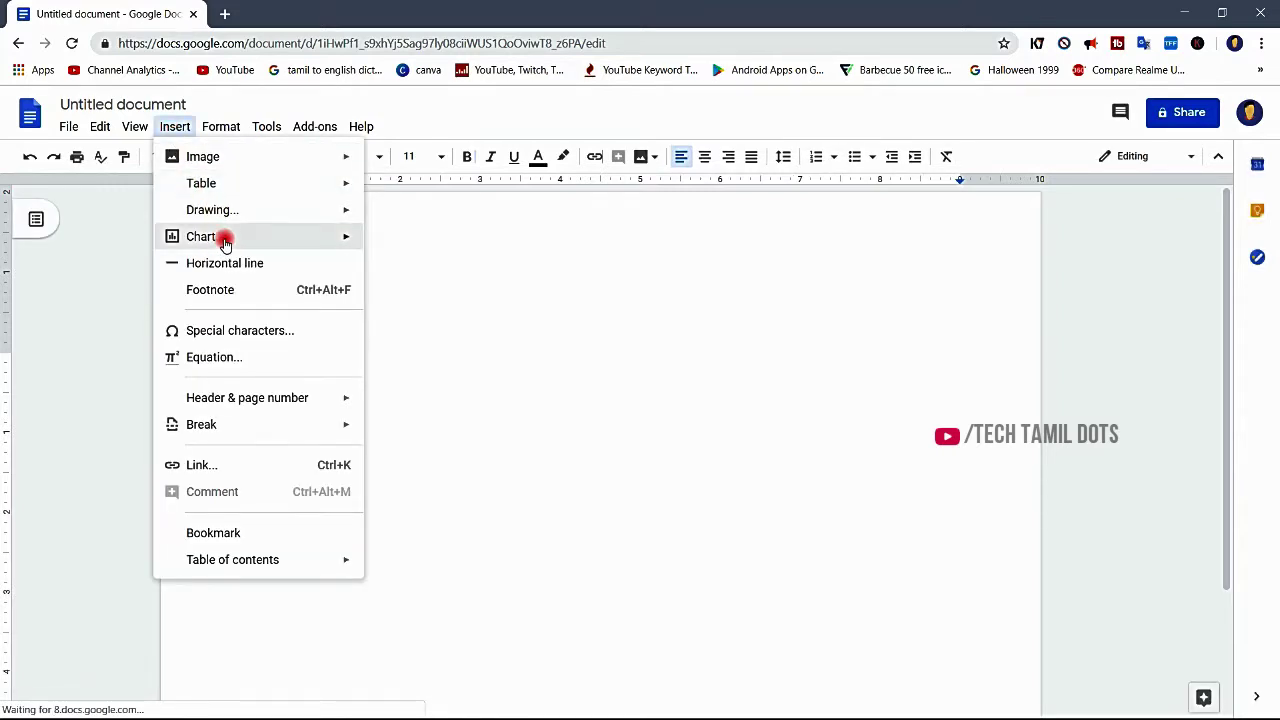
pyautogui.moveTo(225, 236)
pyautogui.click(446, 243)
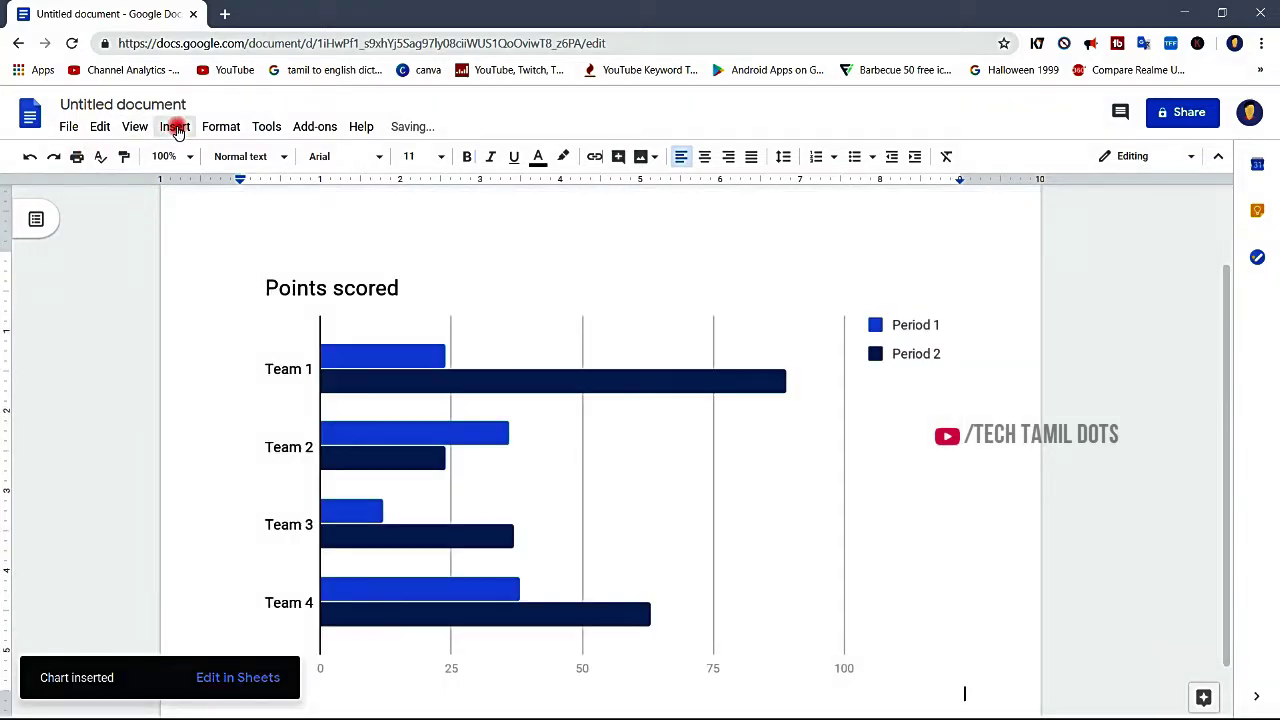
pyautogui.click(373, 449)
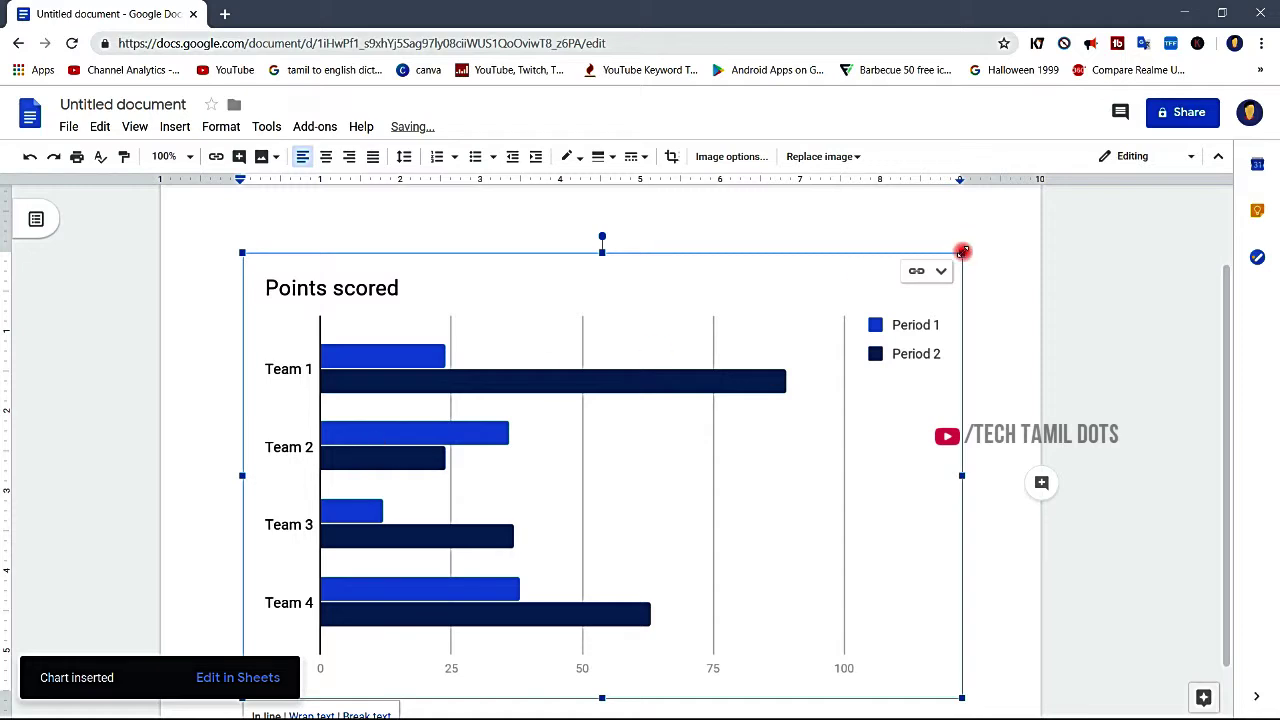
pyautogui.moveTo(962, 251); pyautogui.dragTo(836, 322)
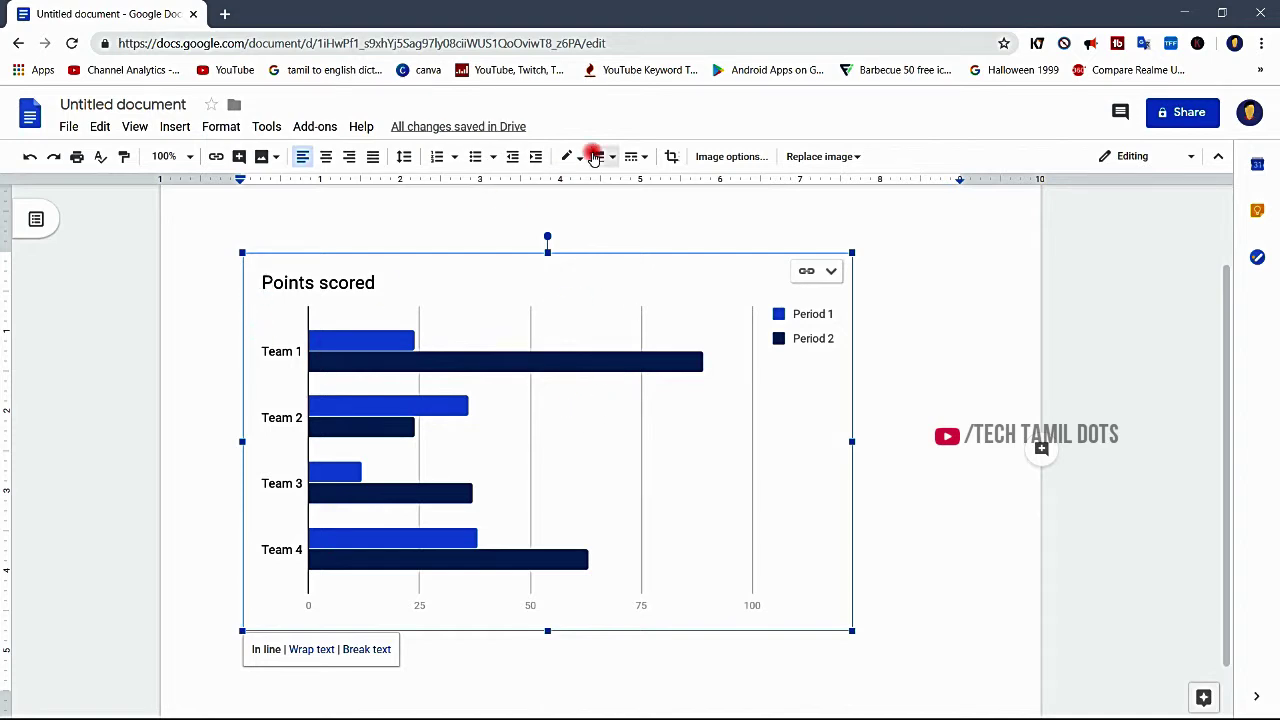
pyautogui.doubleClick(255, 356)
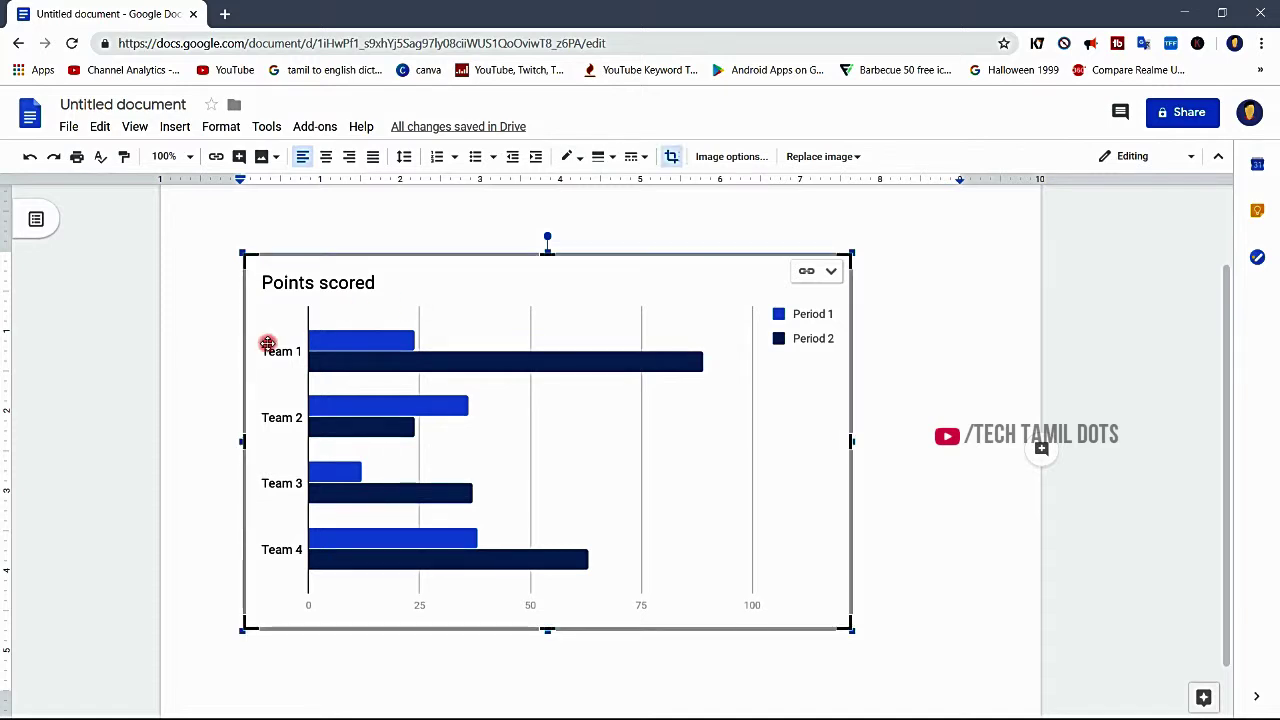
# Step: Replace the selected bar chart with a column chart and shrink it proportionally to about 4.8 inches wide
pyautogui.click(175, 127)
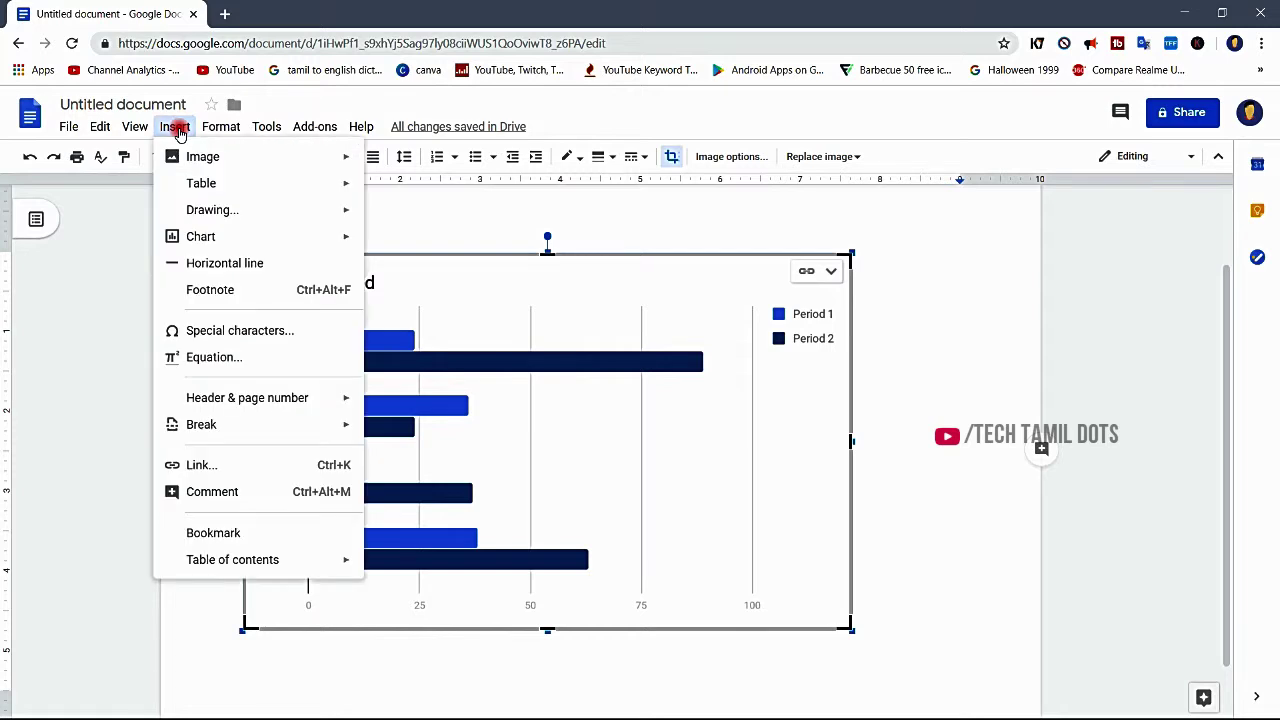
pyautogui.moveTo(240, 232)
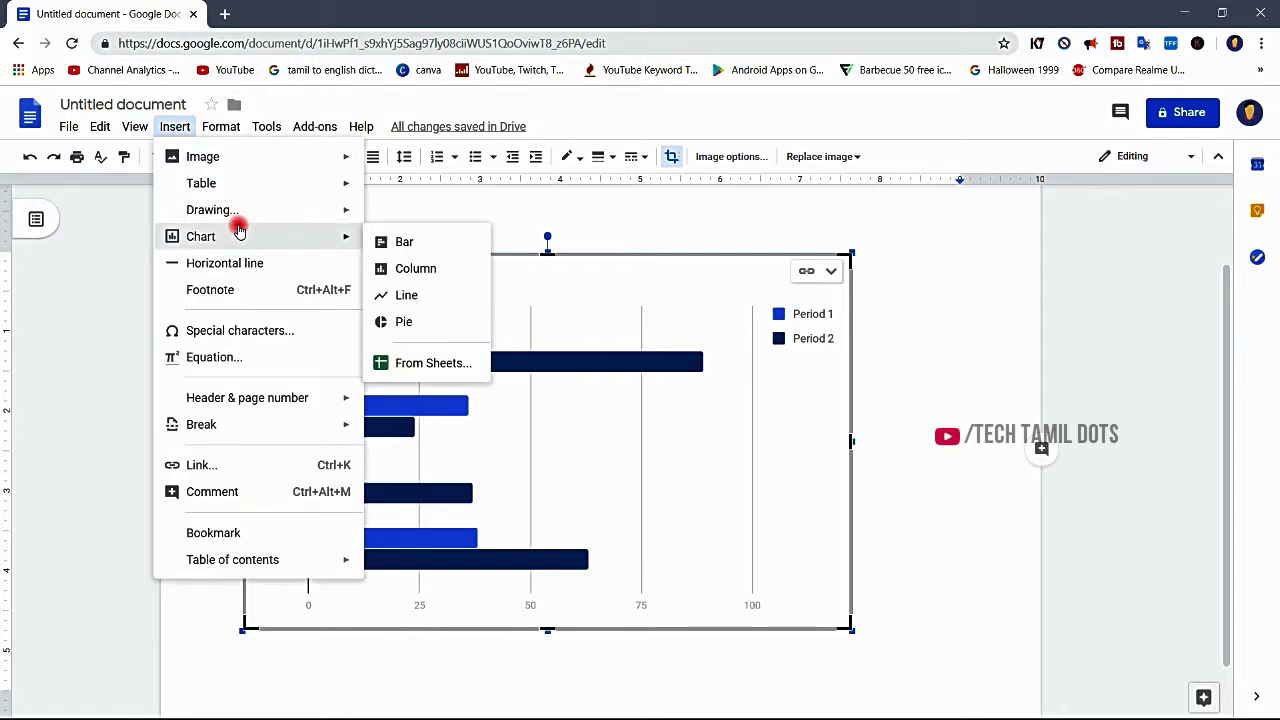
pyautogui.click(439, 261)
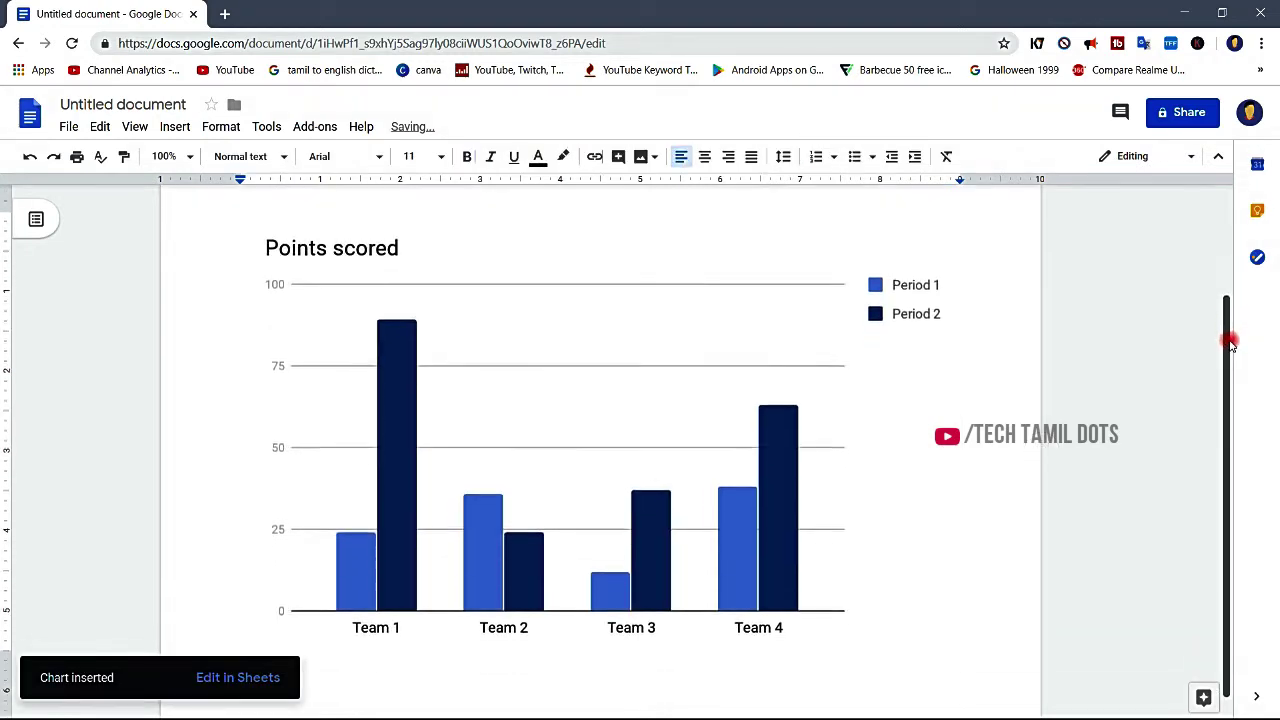
pyautogui.moveTo(1230, 347); pyautogui.dragTo(1235, 408)
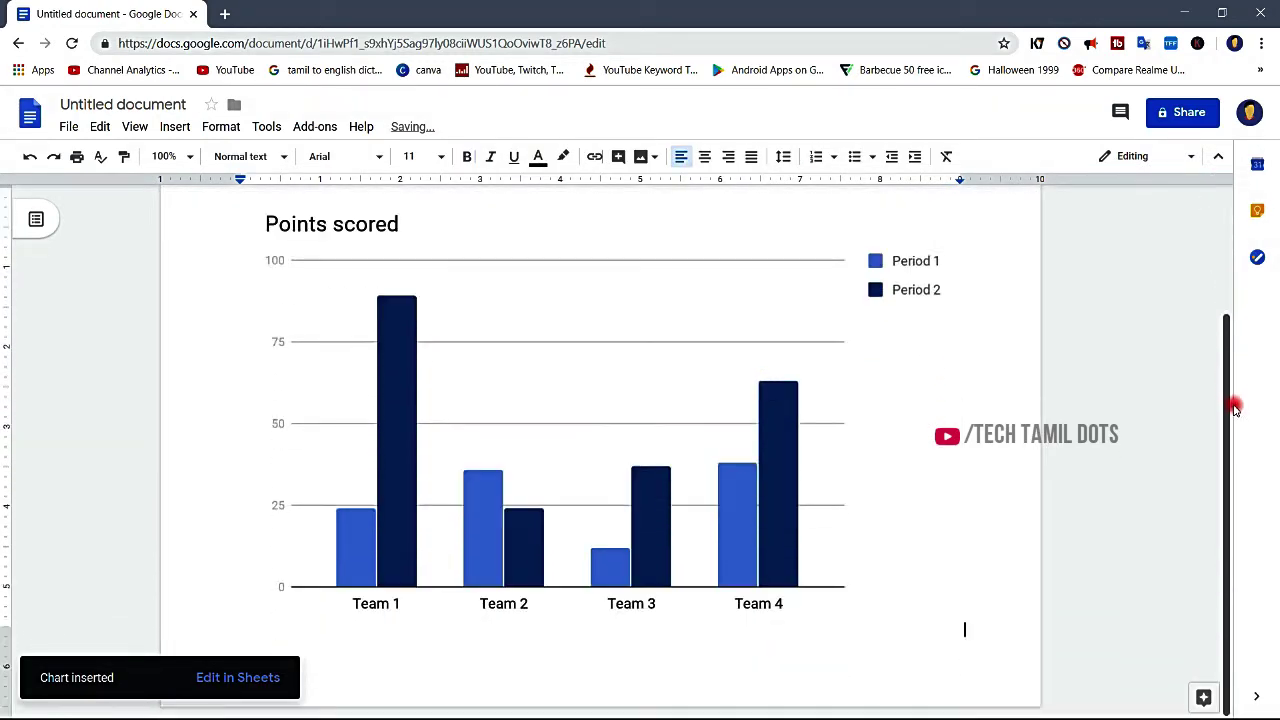
pyautogui.click(649, 354)
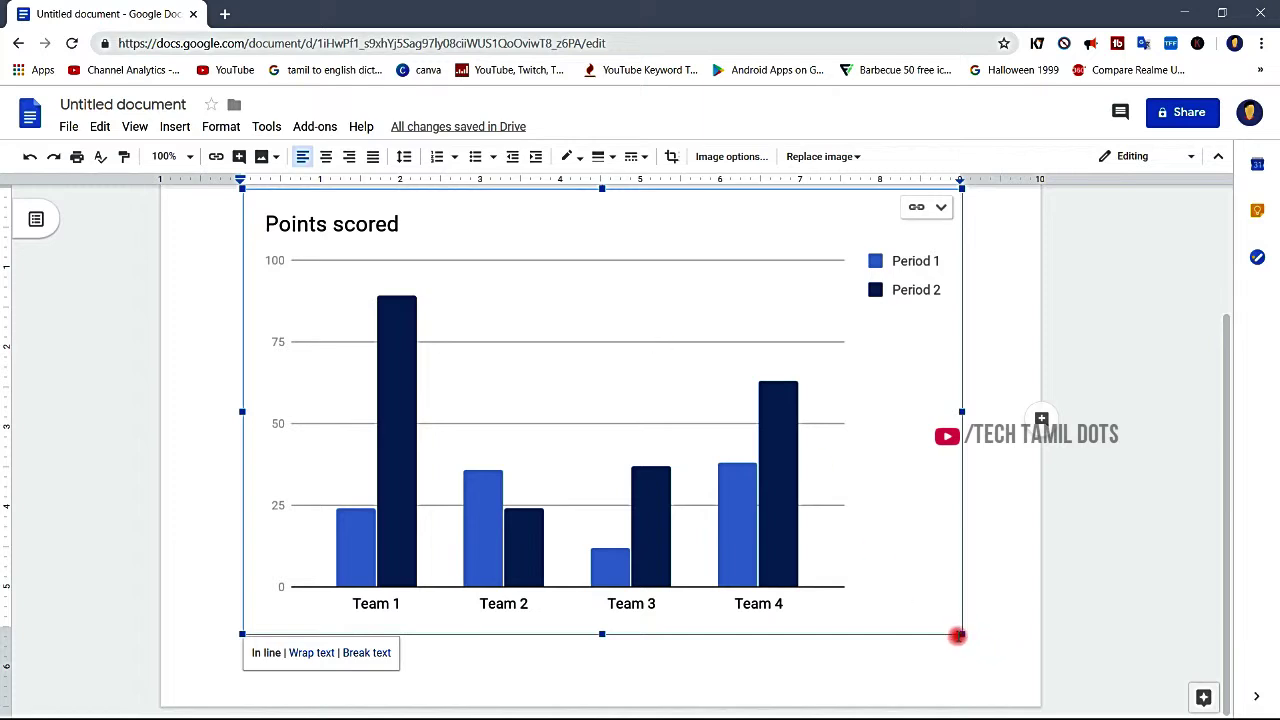
pyautogui.moveTo(961, 634); pyautogui.dragTo(626, 410)
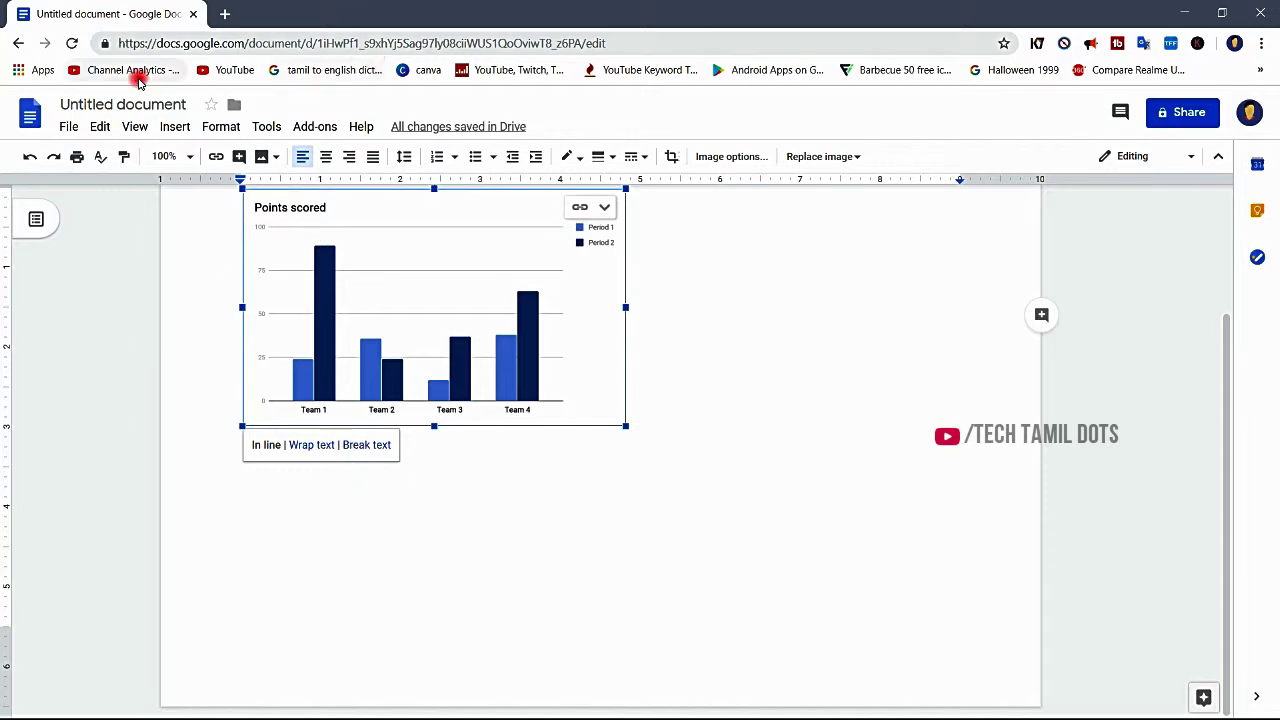
# Step: Start a new line below the column chart and insert a line chart there
pyautogui.click(683, 408)
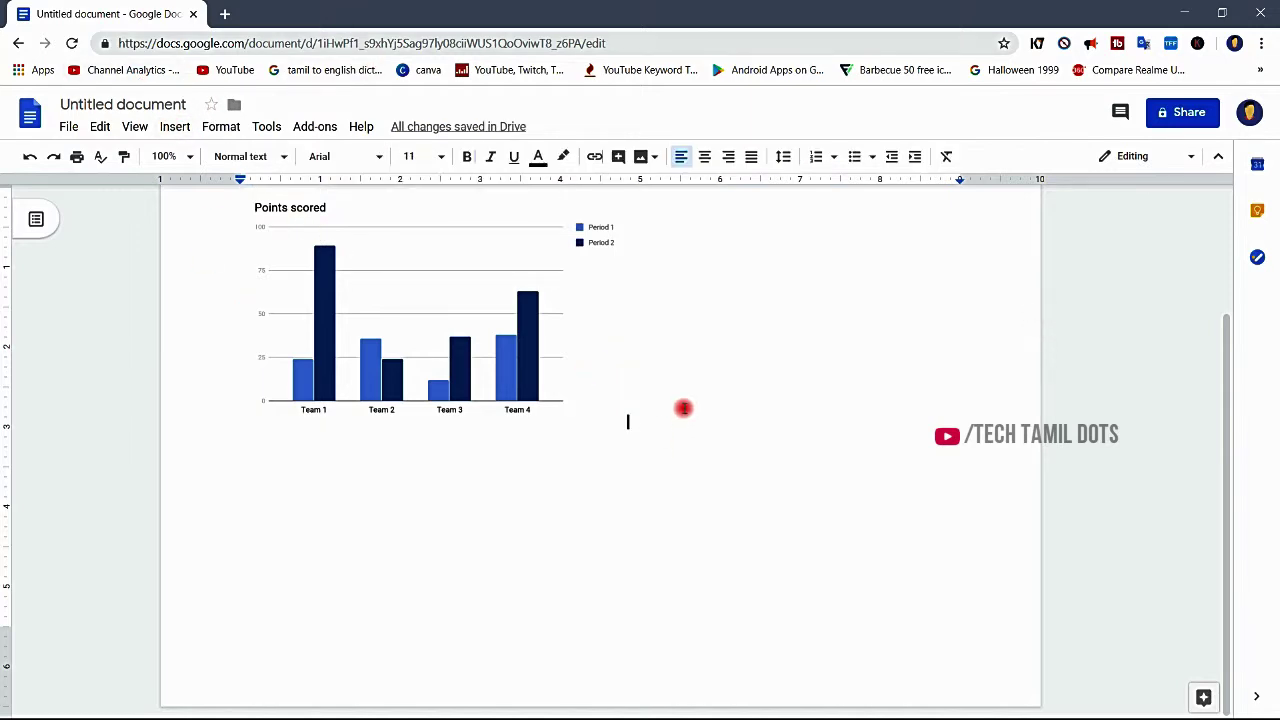
pyautogui.press('Return')
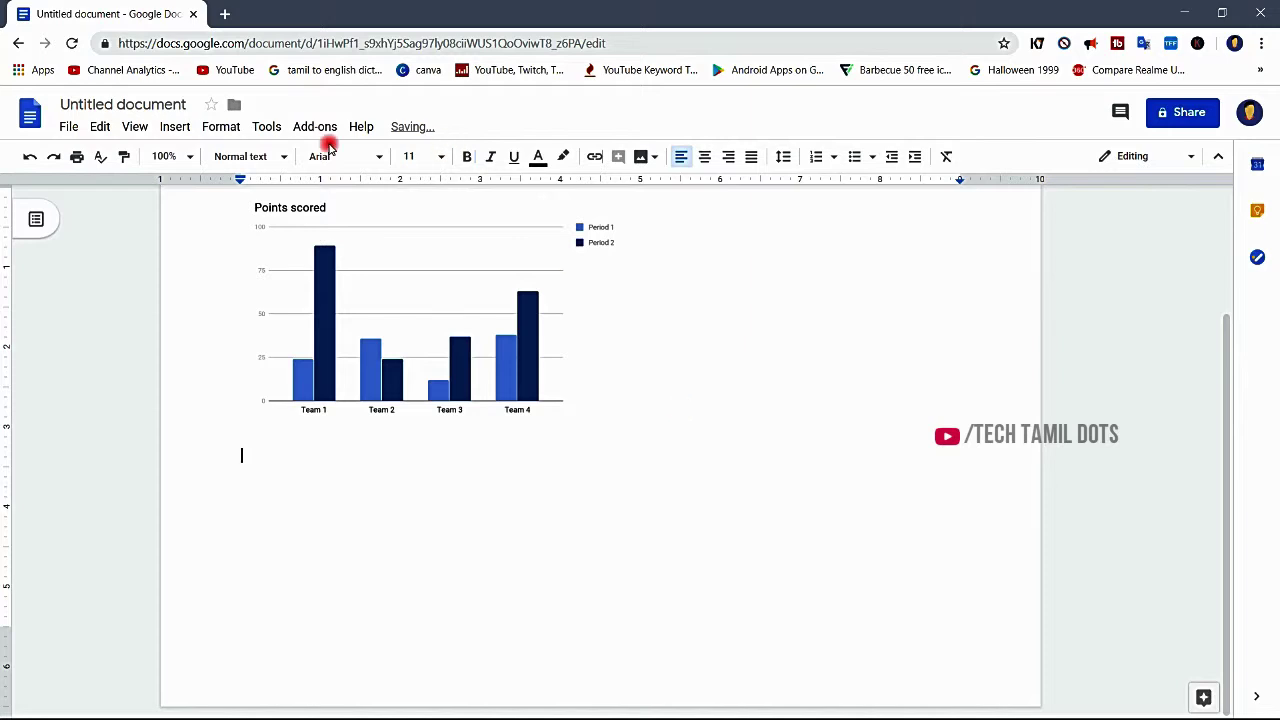
pyautogui.click(172, 127)
pyautogui.moveTo(232, 236)
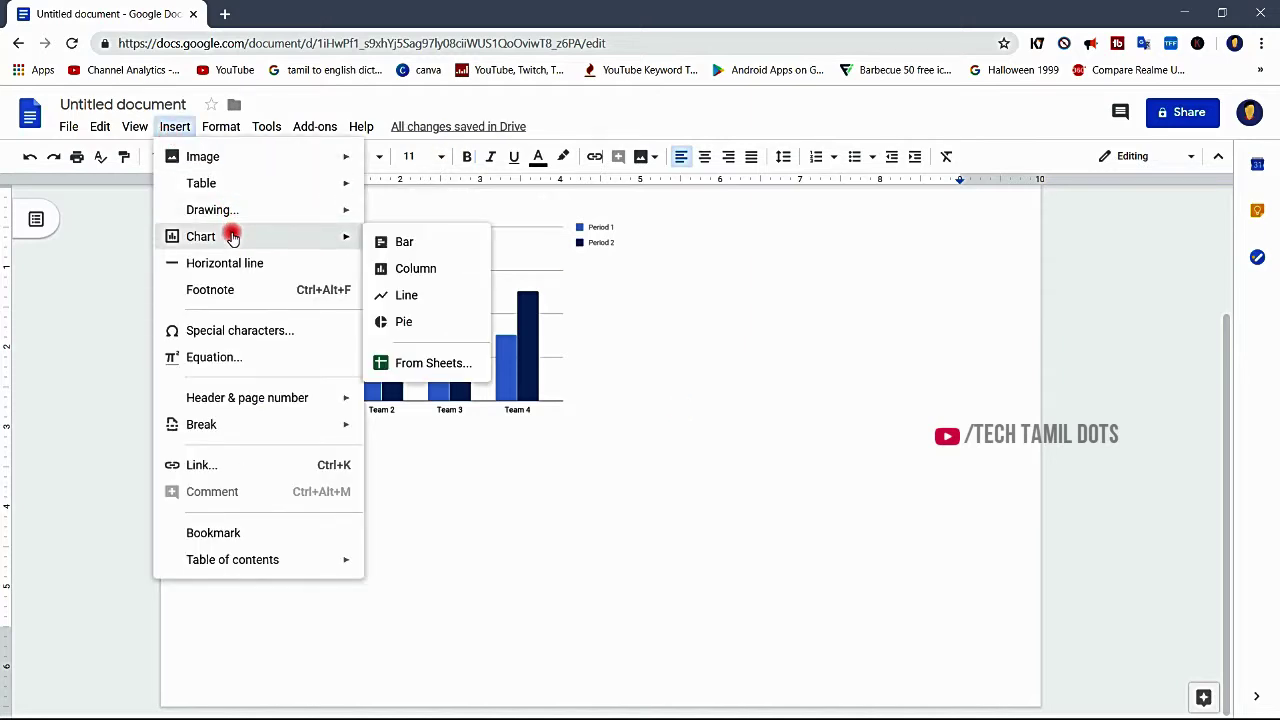
pyautogui.click(431, 296)
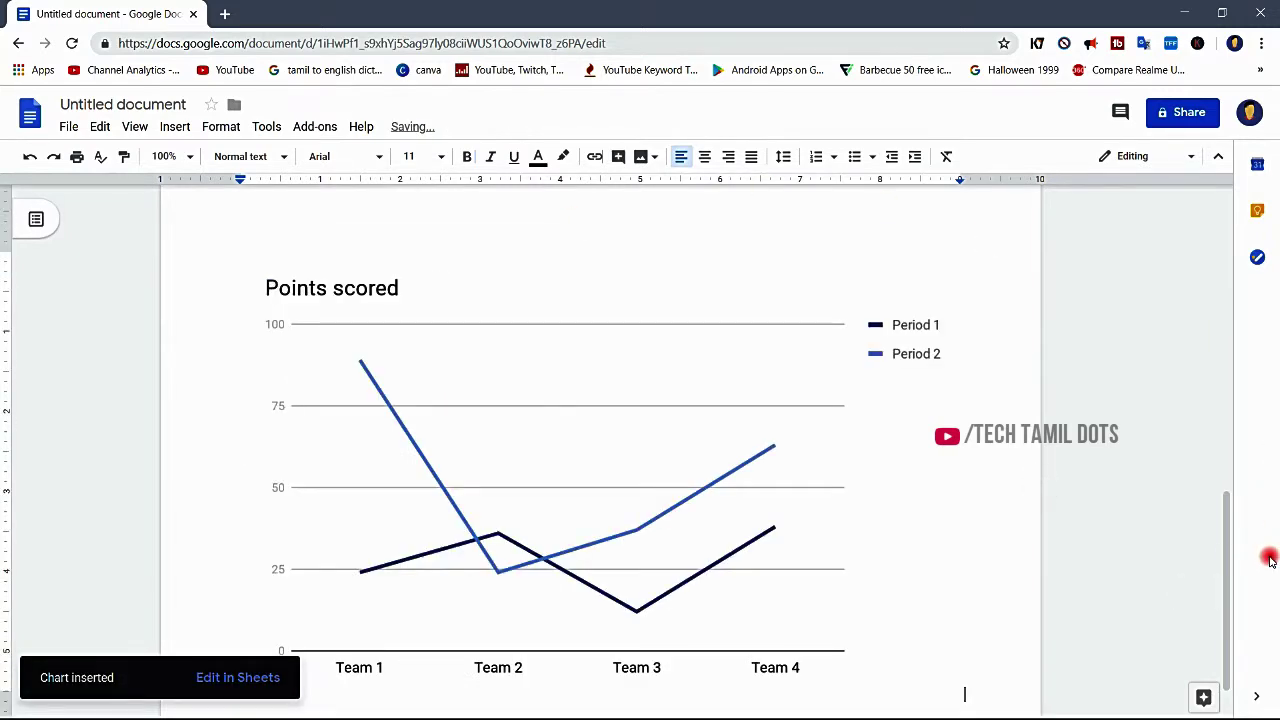
# Step: Shrink the line chart on the second page proportionally to about 6.4 inches wide
pyautogui.scroll(1, 1220, 316)
pyautogui.scroll(10, 1220, 316)
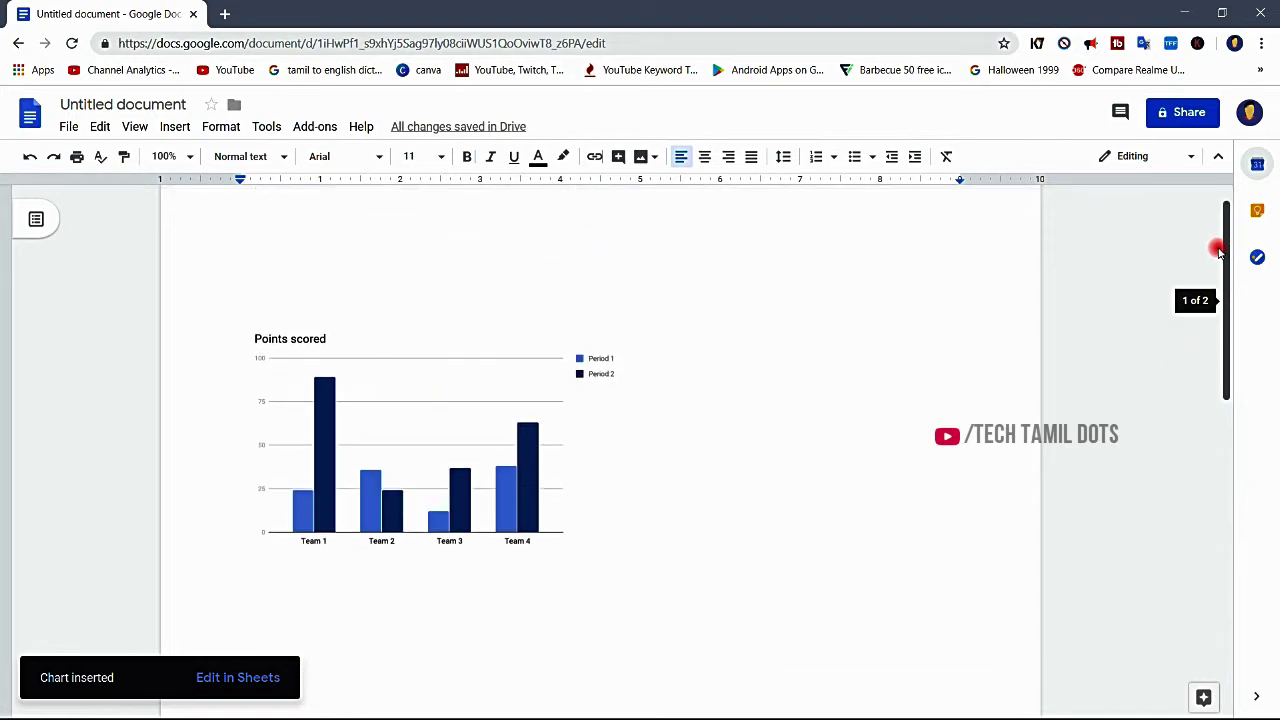
pyautogui.scroll(-12, 1220, 290)
pyautogui.click(769, 458)
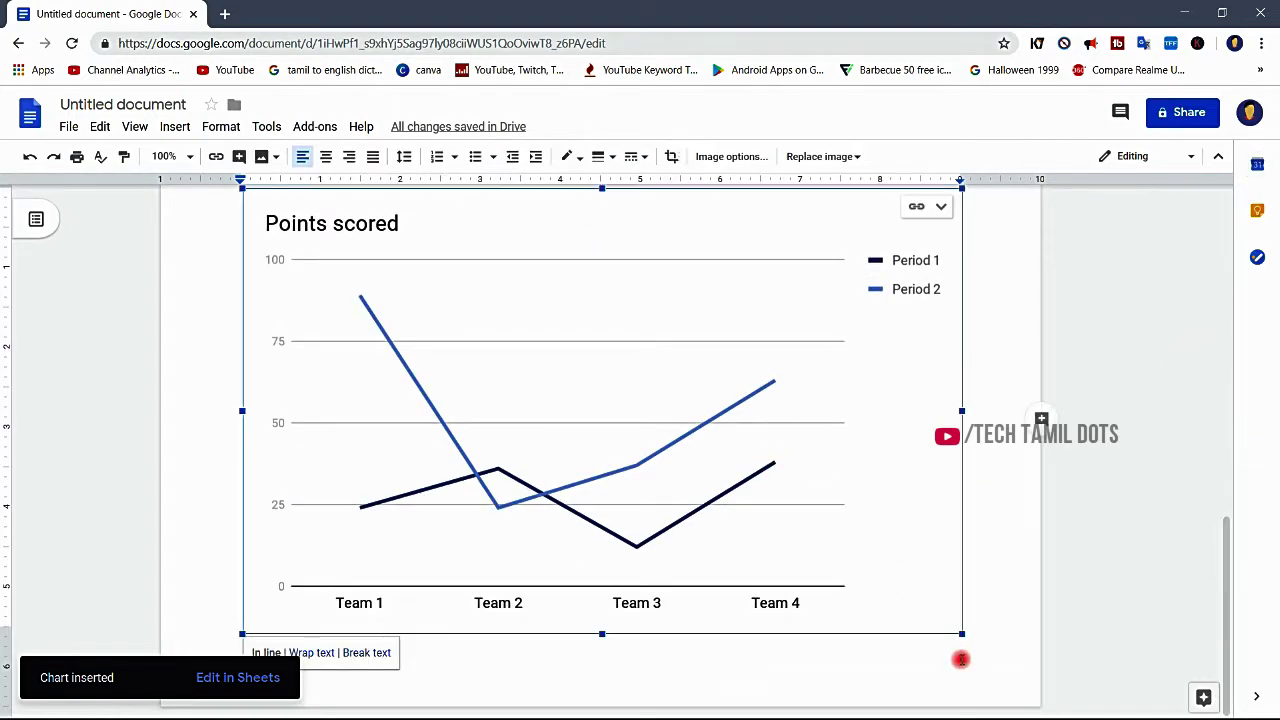
pyautogui.moveTo(962, 630); pyautogui.dragTo(941, 621)
pyautogui.moveTo(681, 425); pyautogui.dragTo(446, 226)
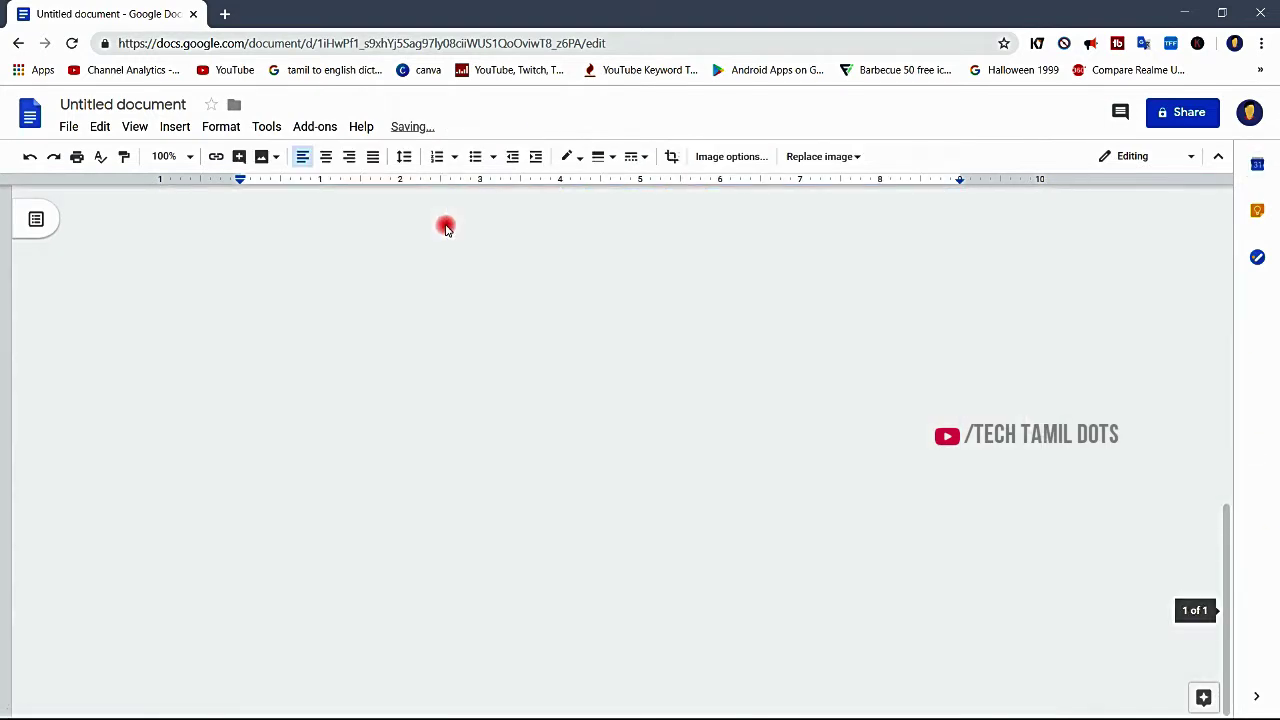
pyautogui.moveTo(1228, 545); pyautogui.dragTo(576, 373)
pyautogui.moveTo(446, 408); pyautogui.dragTo(755, 562)
pyautogui.moveTo(1236, 459); pyautogui.dragTo(1226, 598)
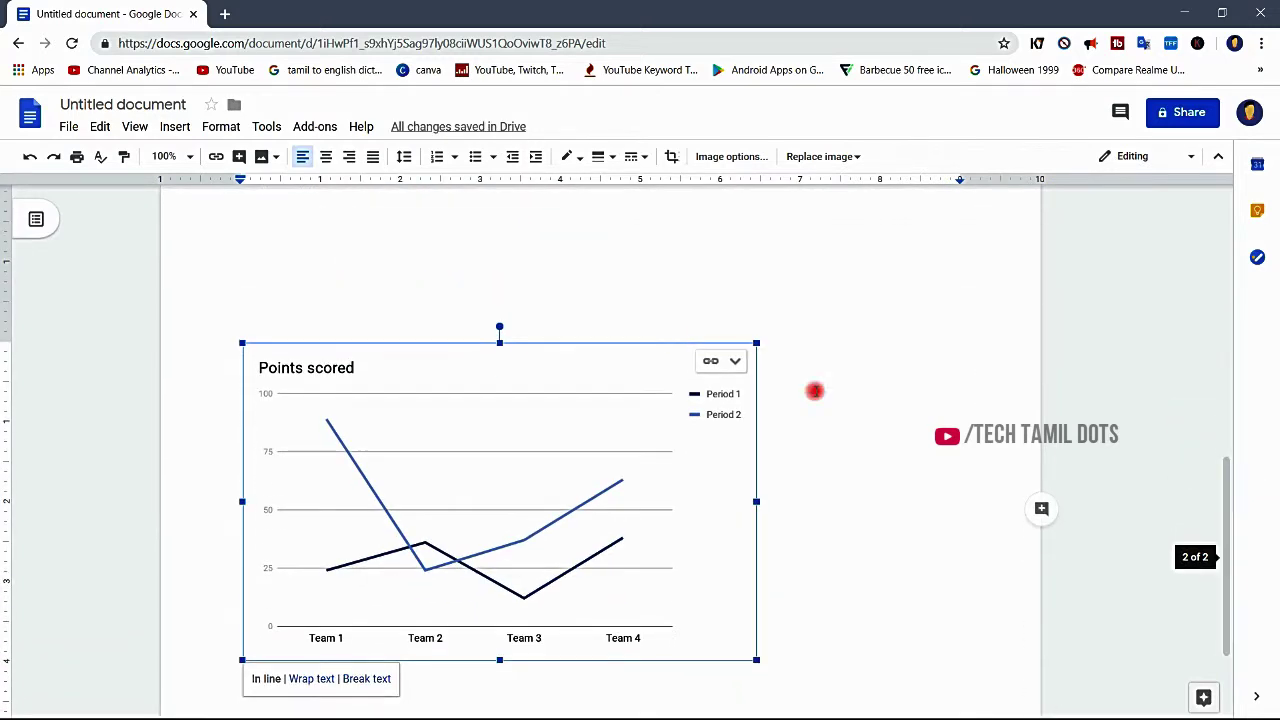
# Step: Open the line chart's linked source spreadsheet and enter 2, 3 and 4 in cells A8 to A10
pyautogui.click(711, 364)
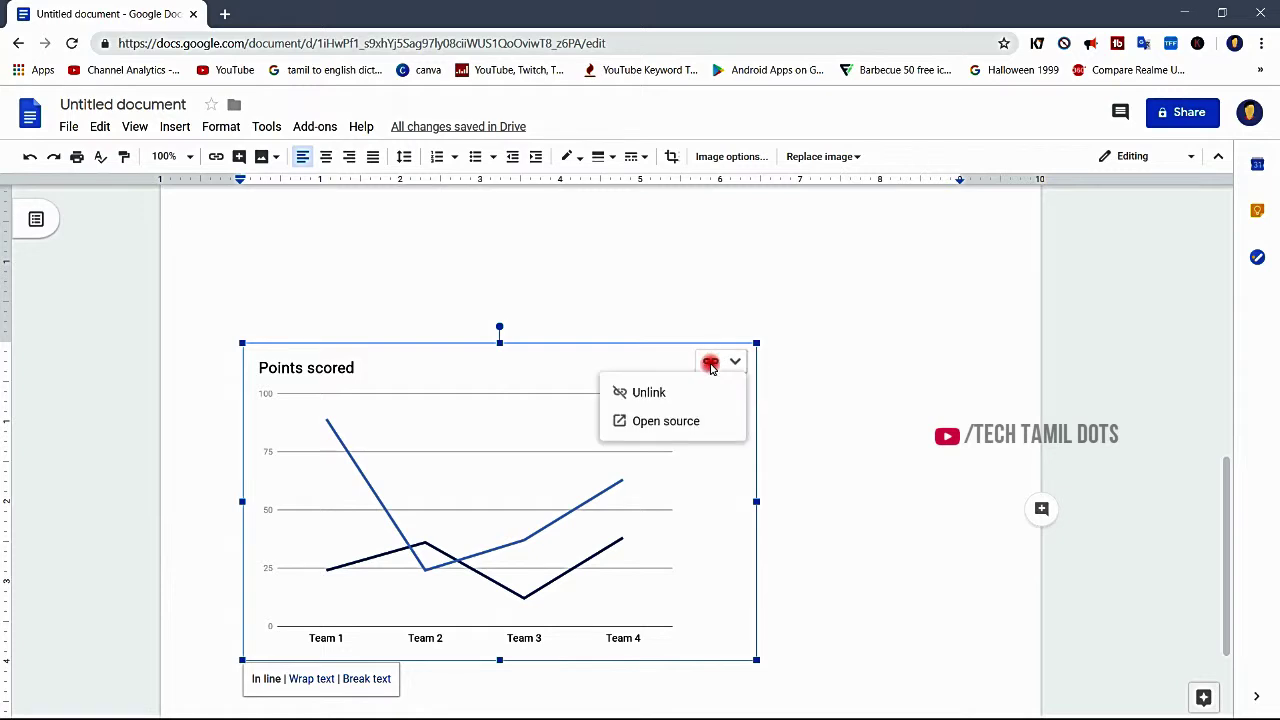
pyautogui.click(666, 421)
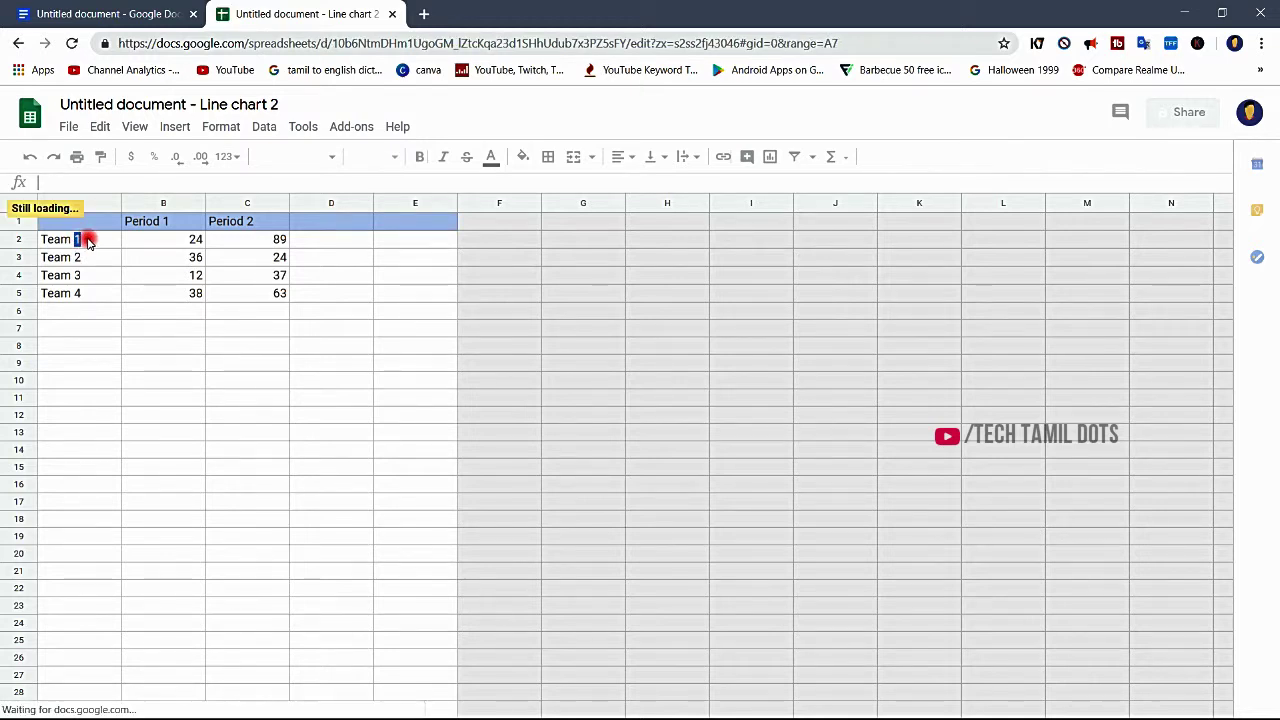
pyautogui.scroll(-2, 92, 241)
pyautogui.click(92, 241)
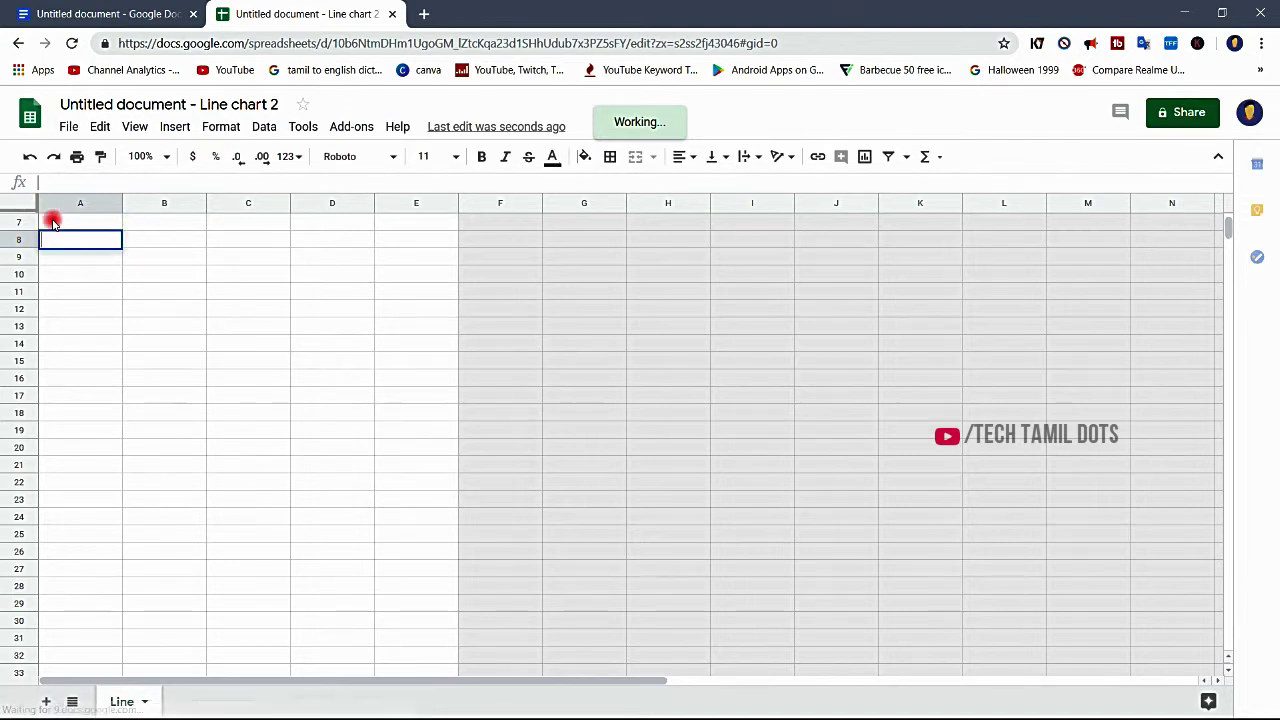
pyautogui.write('2')
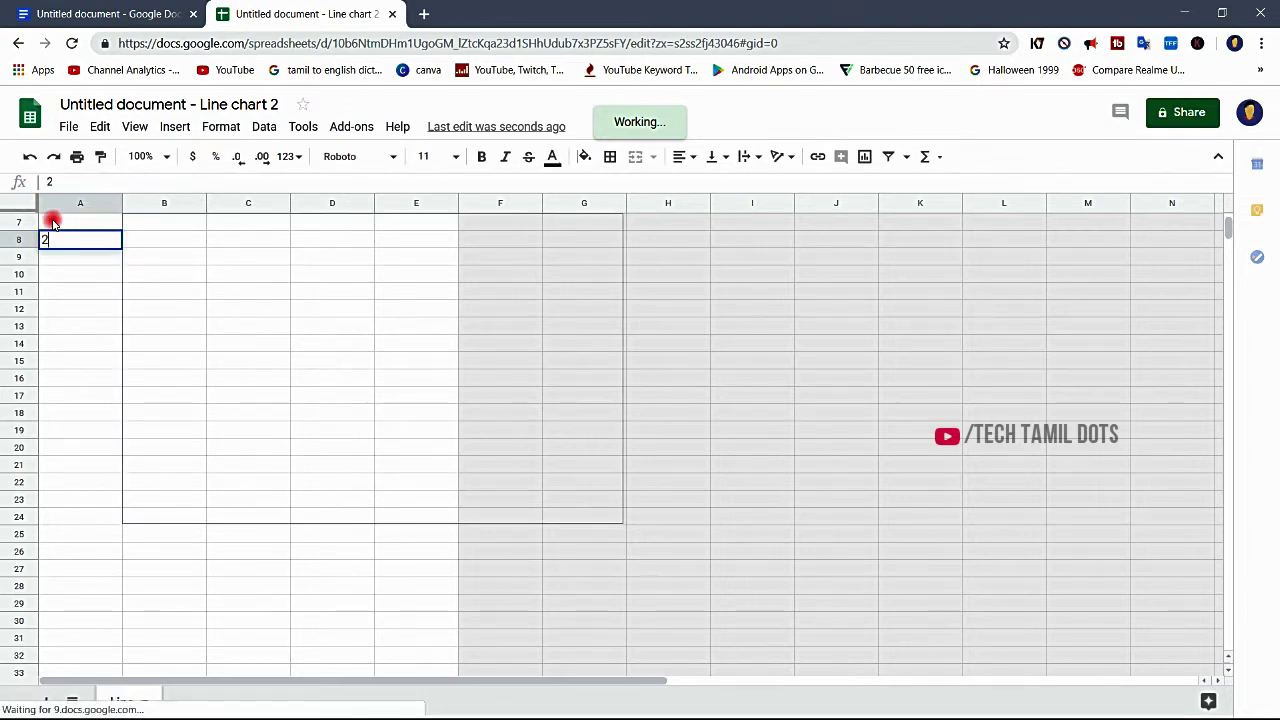
pyautogui.press('Return')
pyautogui.write('3')
pyautogui.press('Return')
pyautogui.write('4')
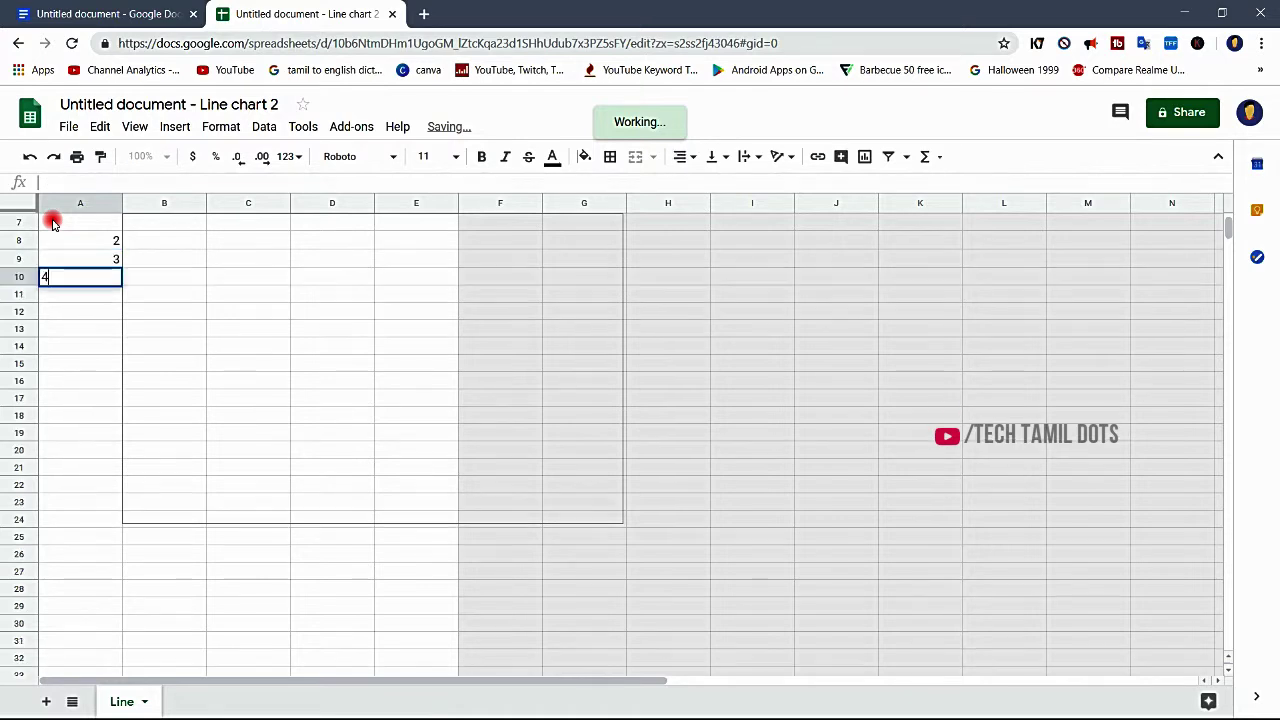
pyautogui.press('Return')
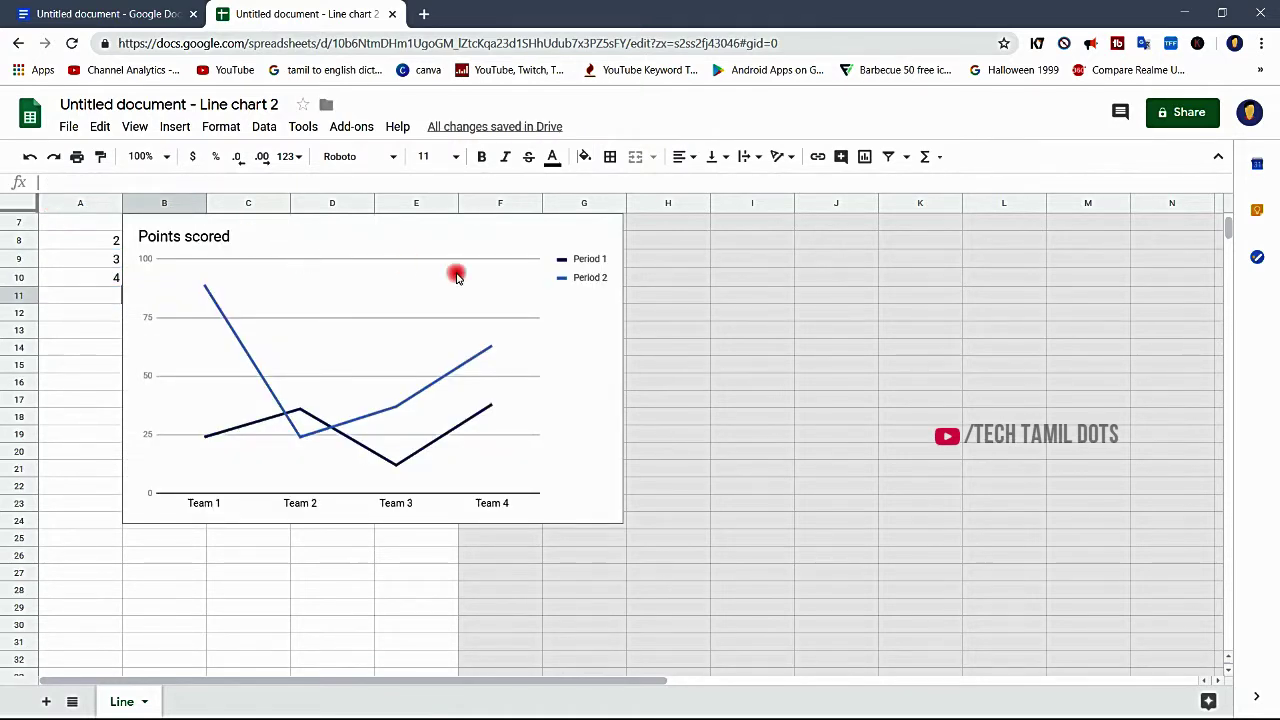
# Step: Move the Points scored chart away from column B so that it starts around row 12, then deselect it
pyautogui.click(500, 272)
pyautogui.moveTo(433, 280); pyautogui.dragTo(666, 356)
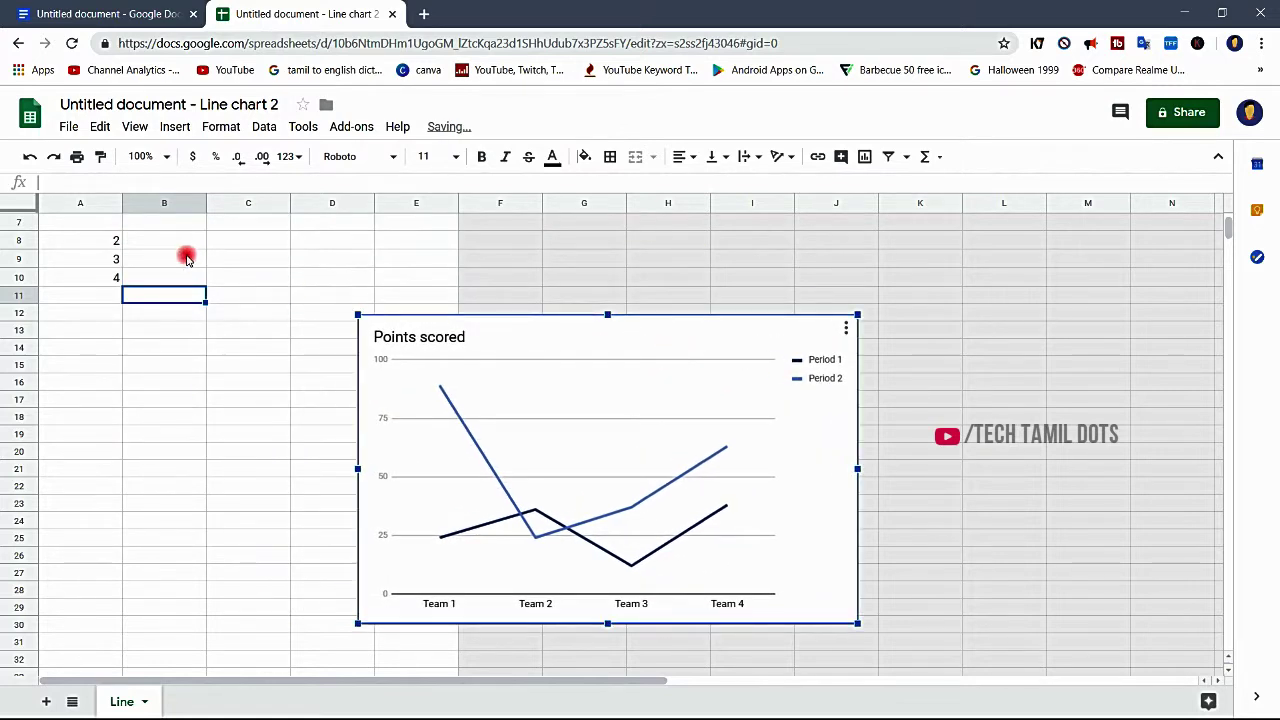
pyautogui.click(180, 243)
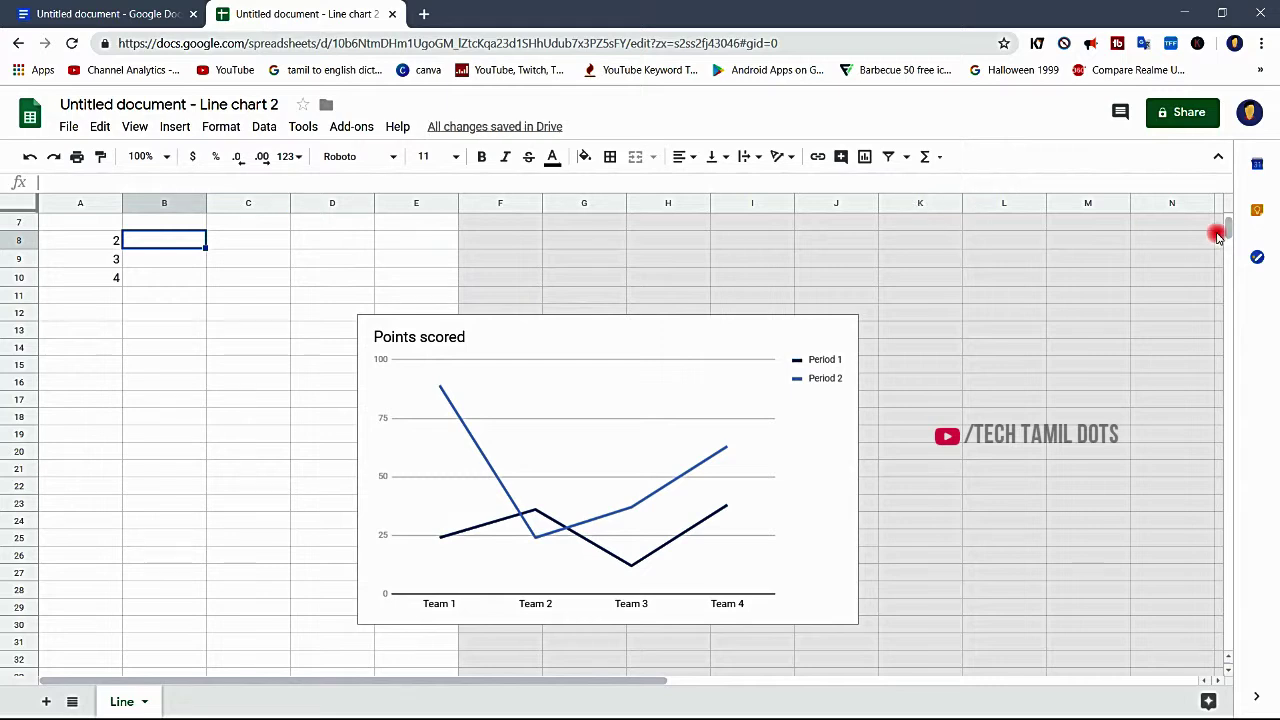
# Step: Replace the team labels in cells A2 to A5 with aa, bb, cc and dd
pyautogui.moveTo(1228, 224); pyautogui.dragTo(1228, 215)
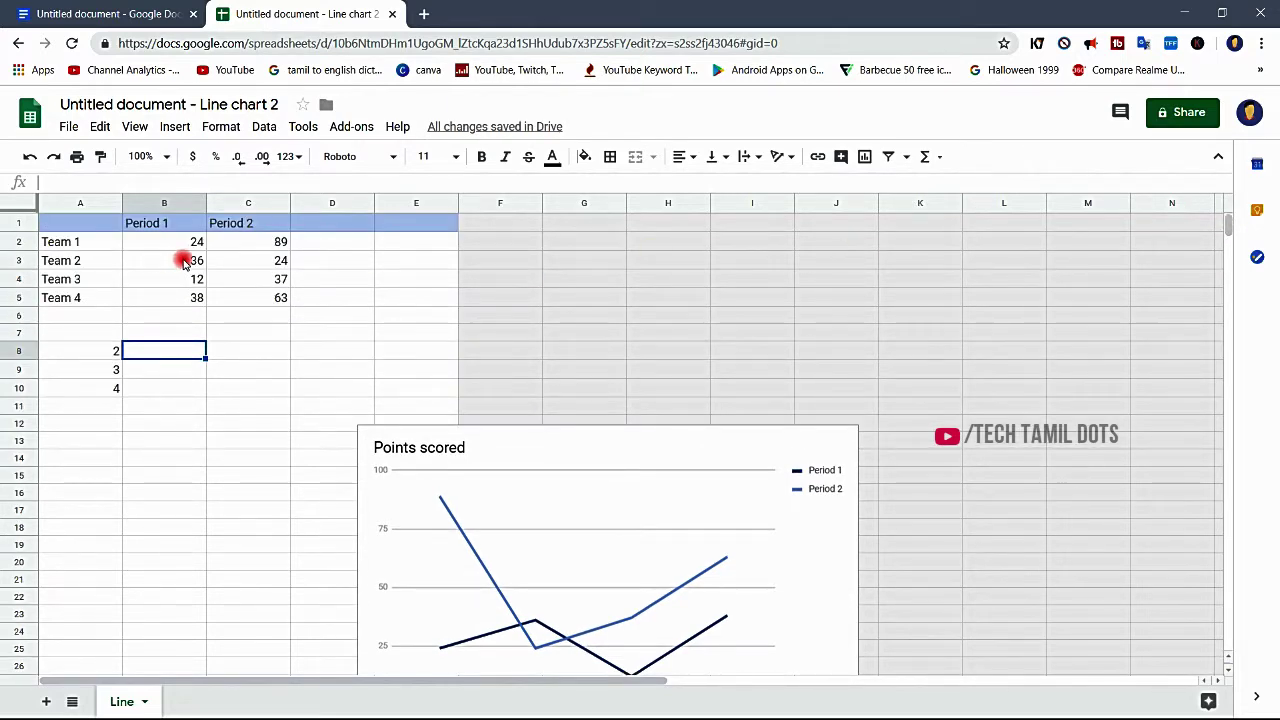
pyautogui.click(91, 234)
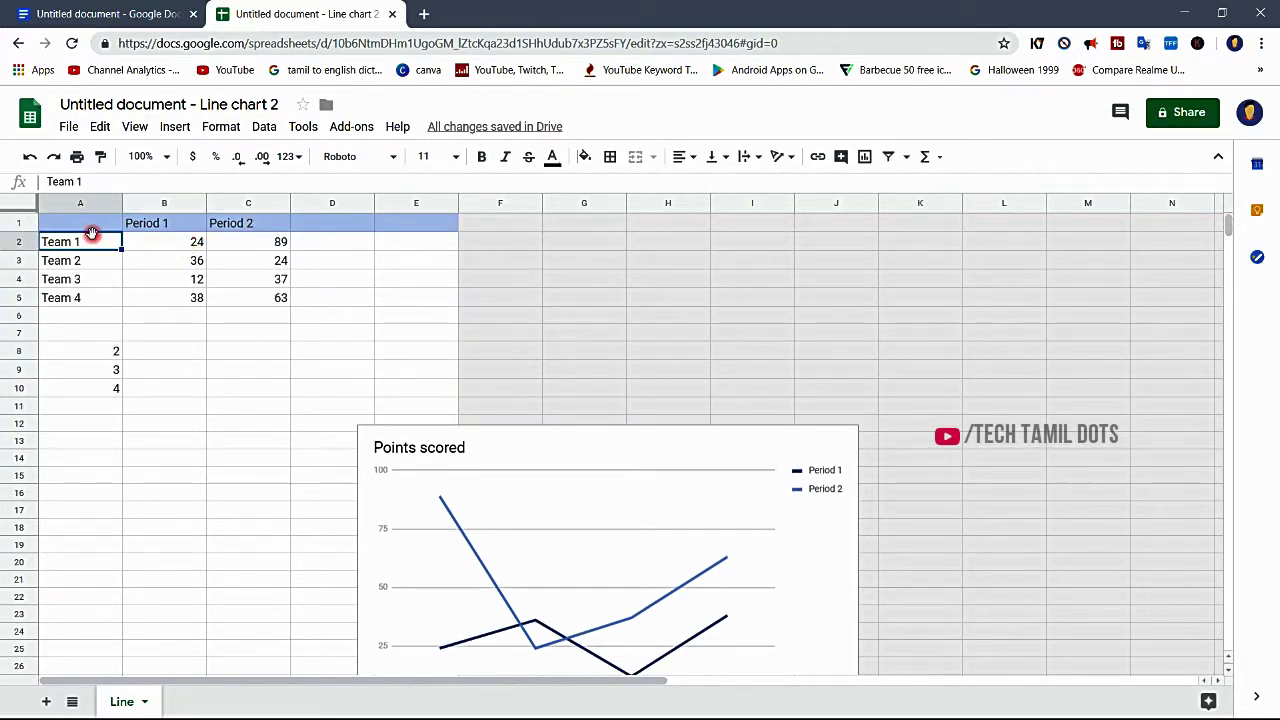
pyautogui.doubleClick(82, 246)
pyautogui.hotkey('ctrl', 'a')
pyautogui.write('aa')
pyautogui.press('Return')
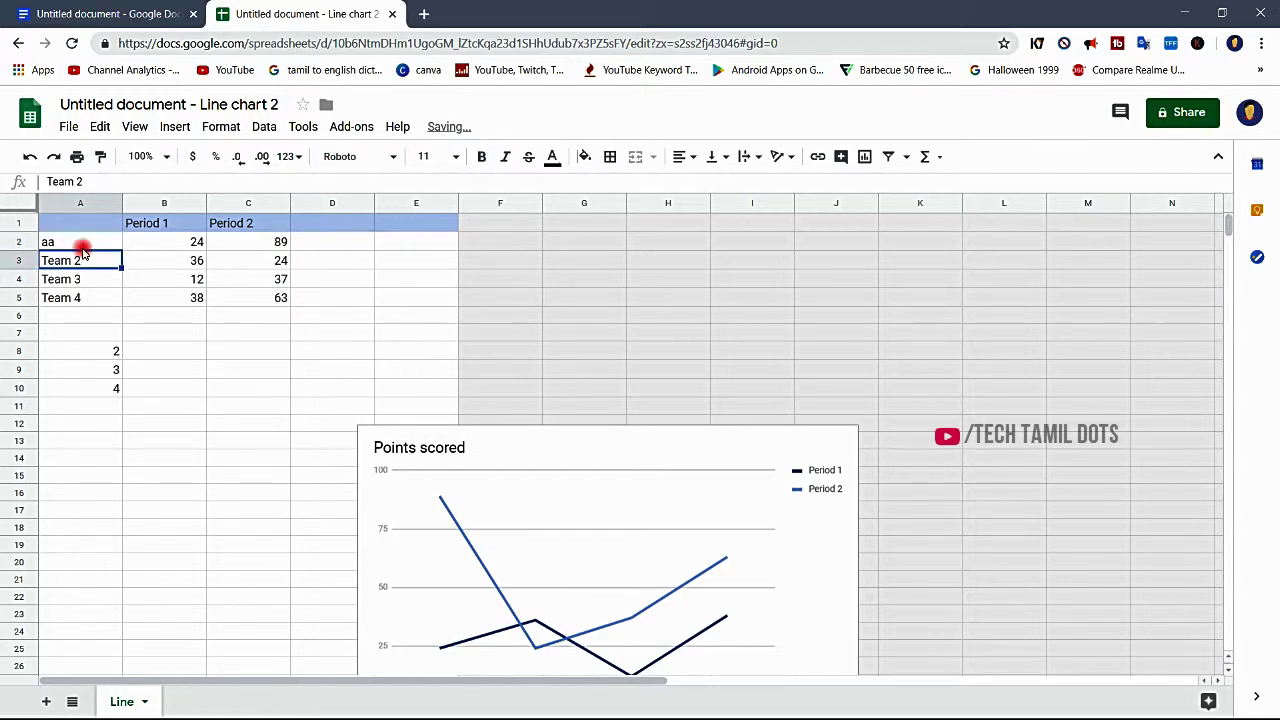
pyautogui.write('bb')
pyautogui.press('Return')
pyautogui.write('cc')
pyautogui.press('Return')
pyautogui.write('dd')
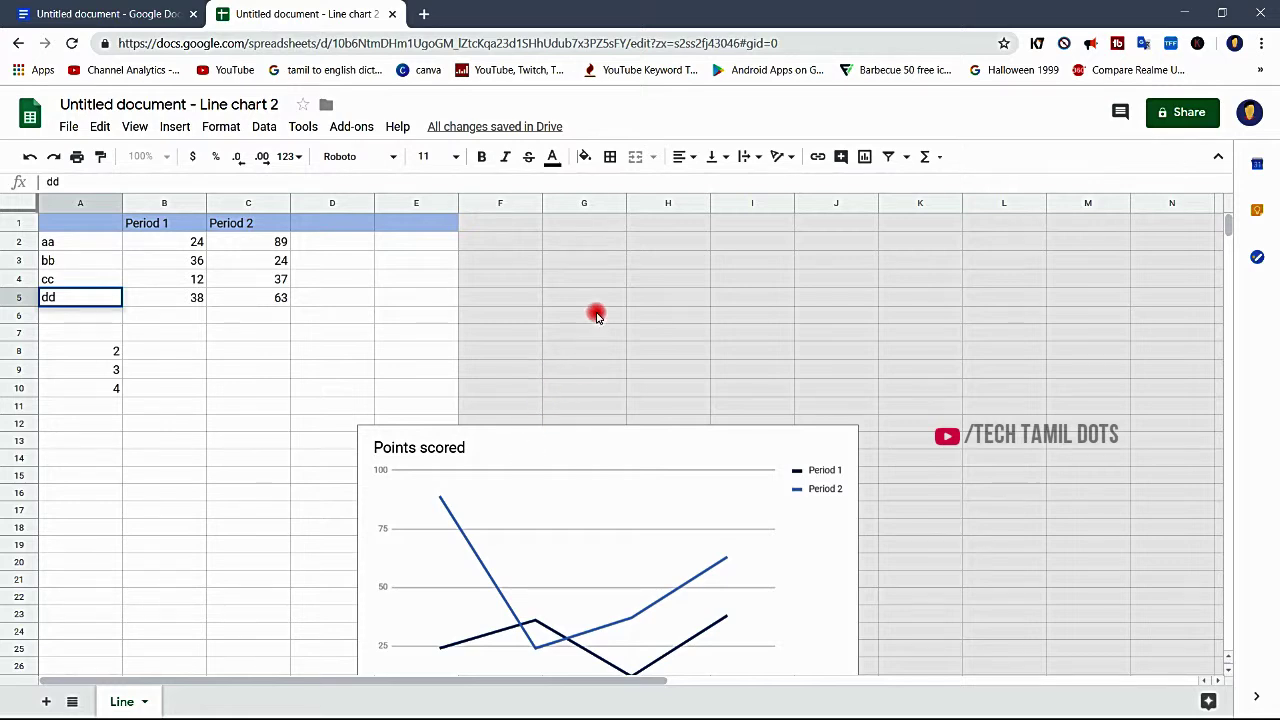
# Step: Move the chart up beside the data table and change its type to the suggested bar chart
pyautogui.click(547, 510)
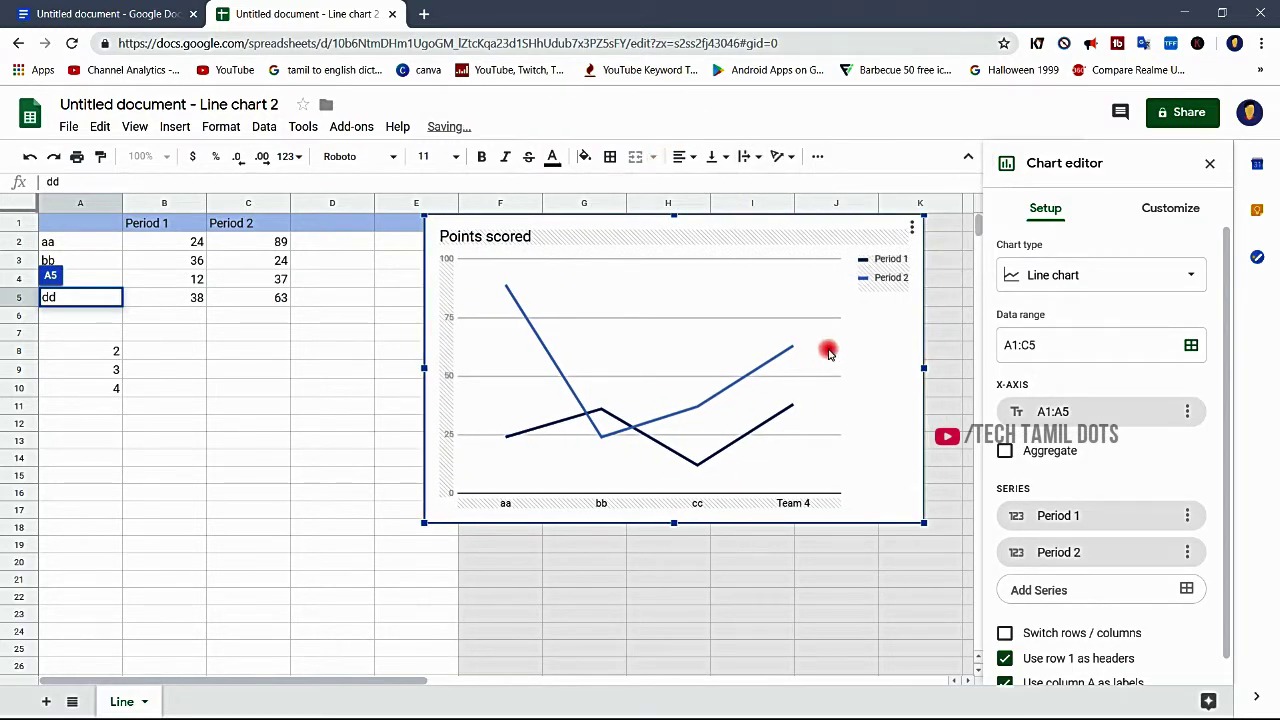
pyautogui.click(1016, 288)
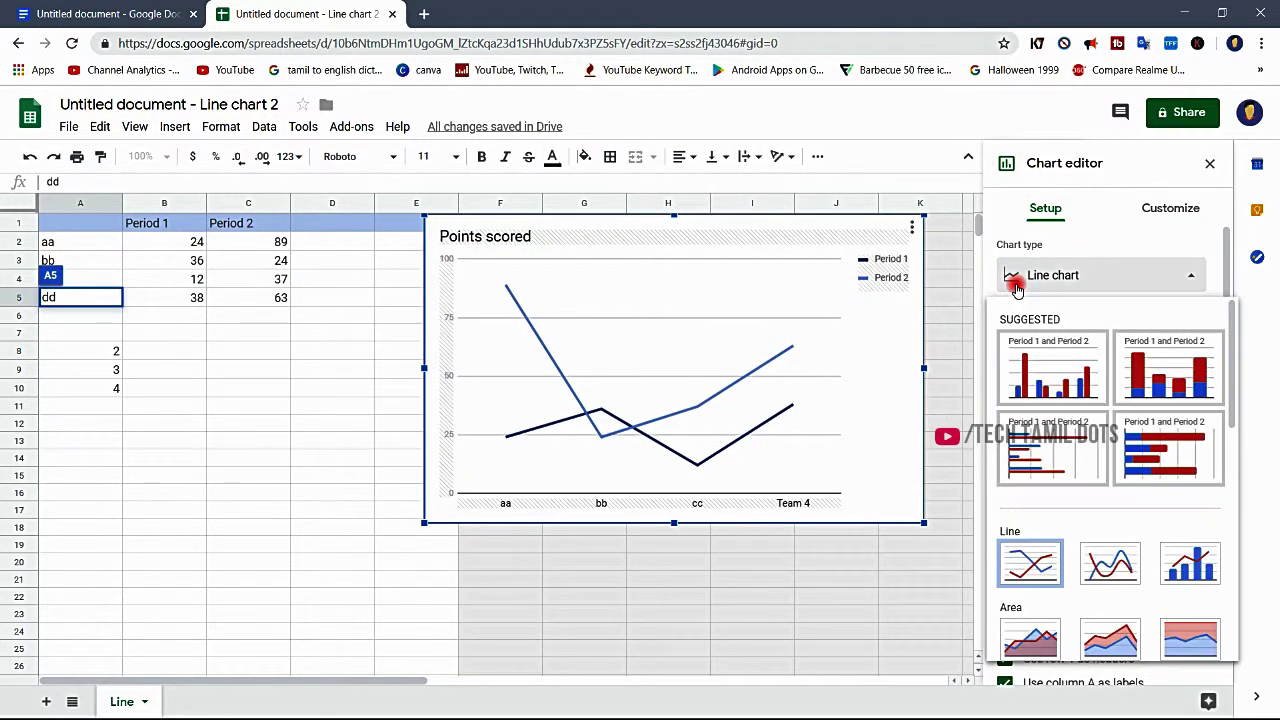
pyautogui.click(1061, 463)
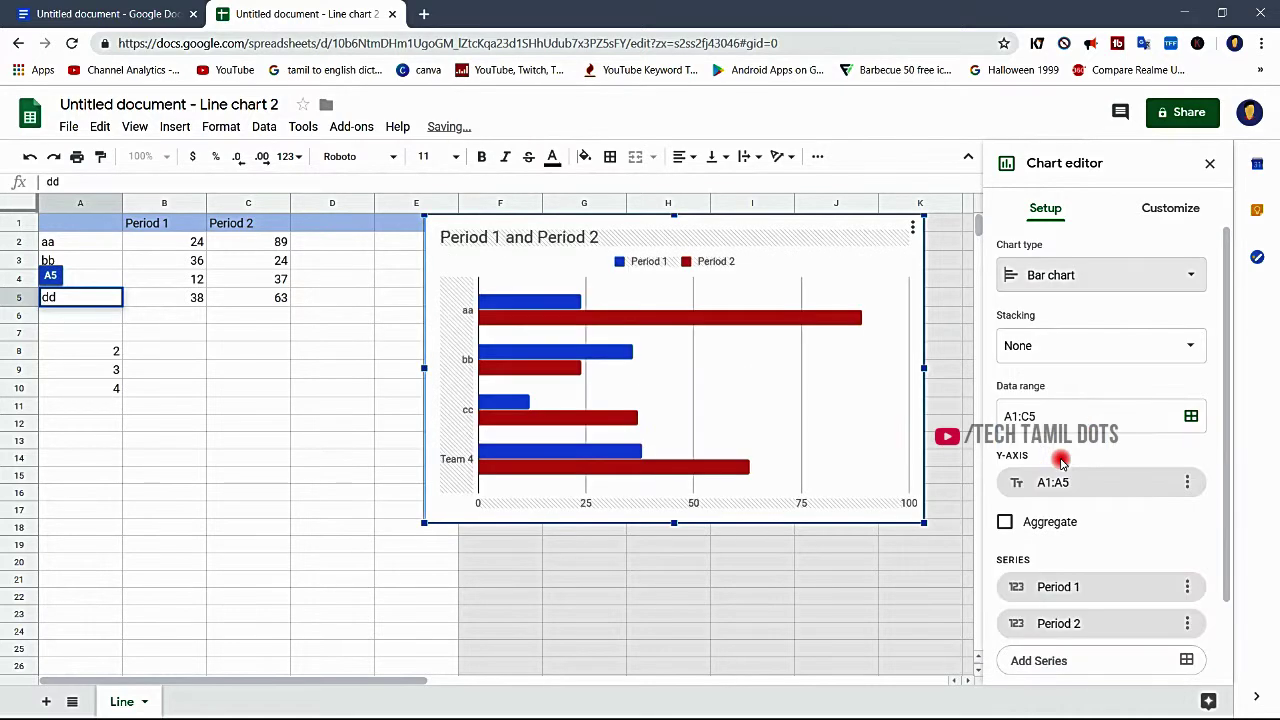
# Step: Change the chart's type to stacked bar chart, and from there to smooth line chart
pyautogui.click(1130, 285)
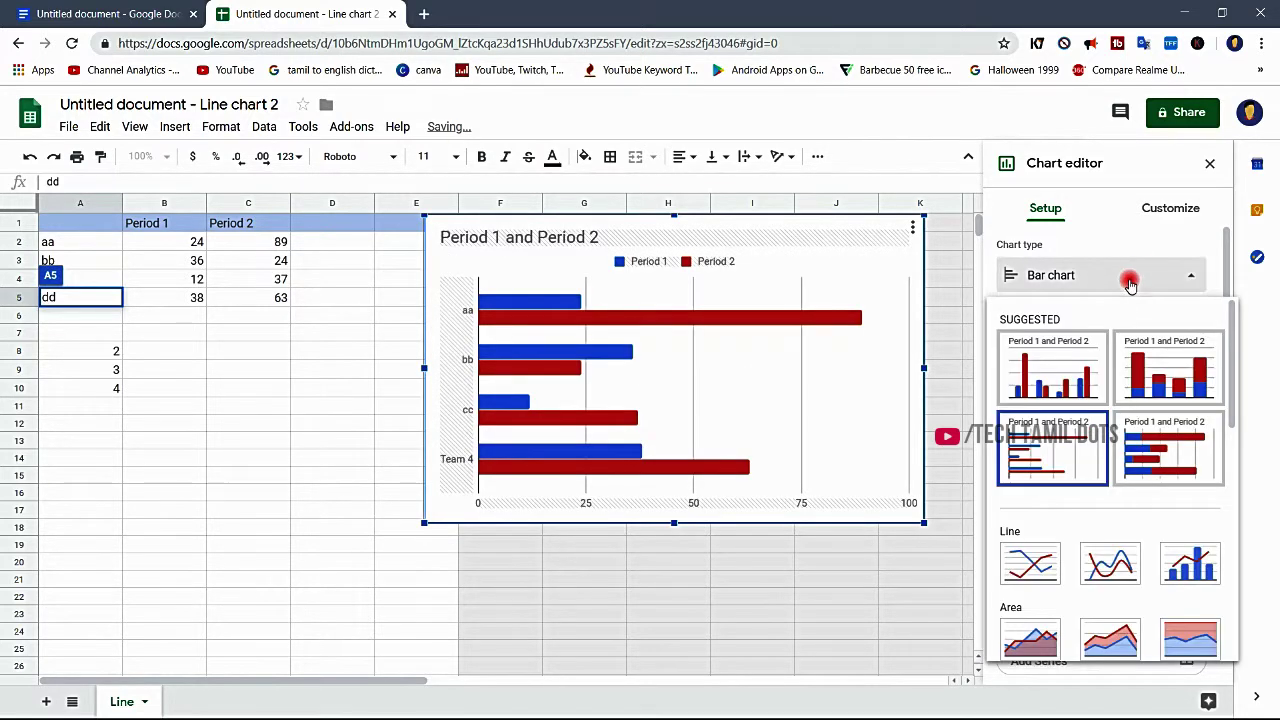
pyautogui.click(1167, 468)
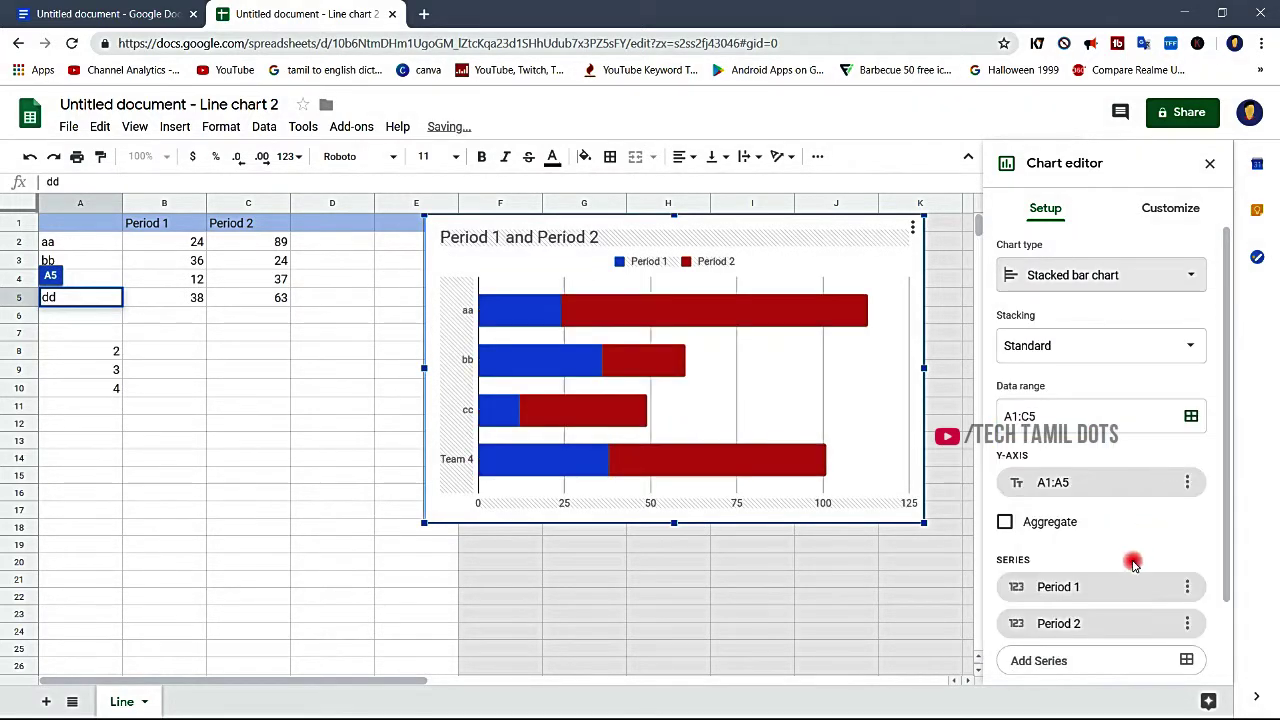
pyautogui.click(1110, 272)
pyautogui.click(1116, 563)
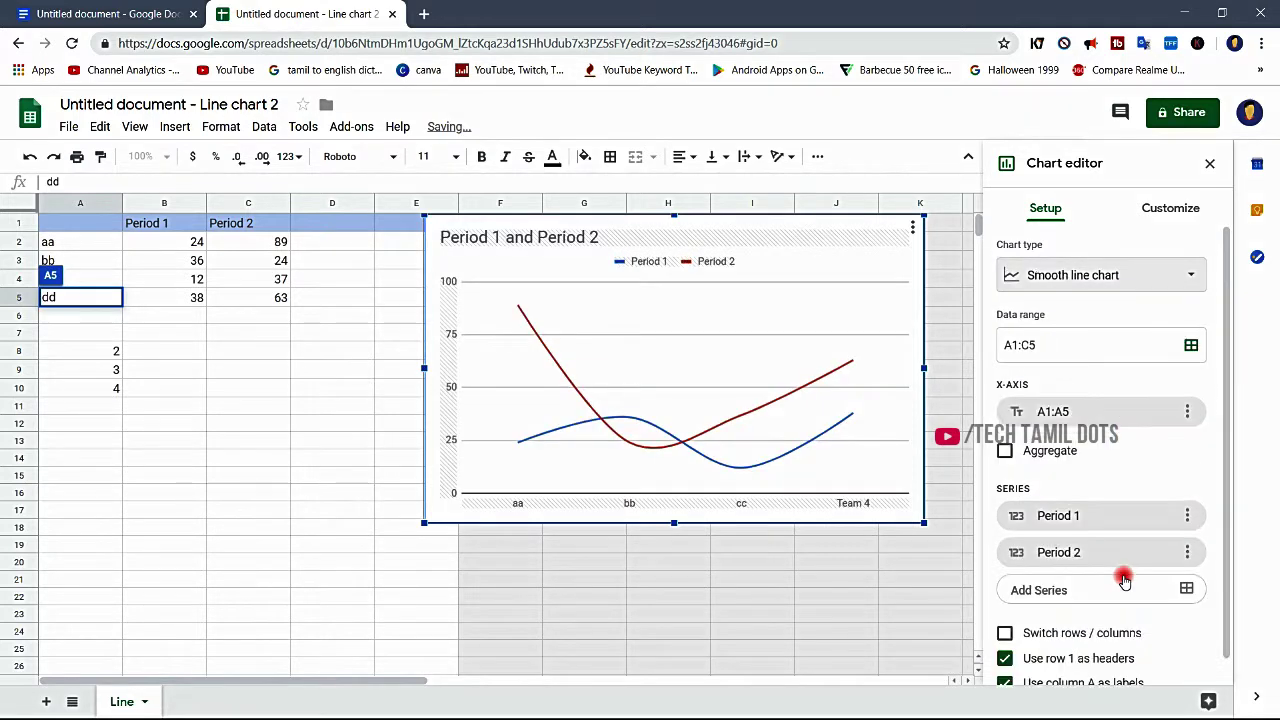
# Step: Switch to the Google Docs document and update the linked line chart from its source spreadsheet
pyautogui.click(174, 6)
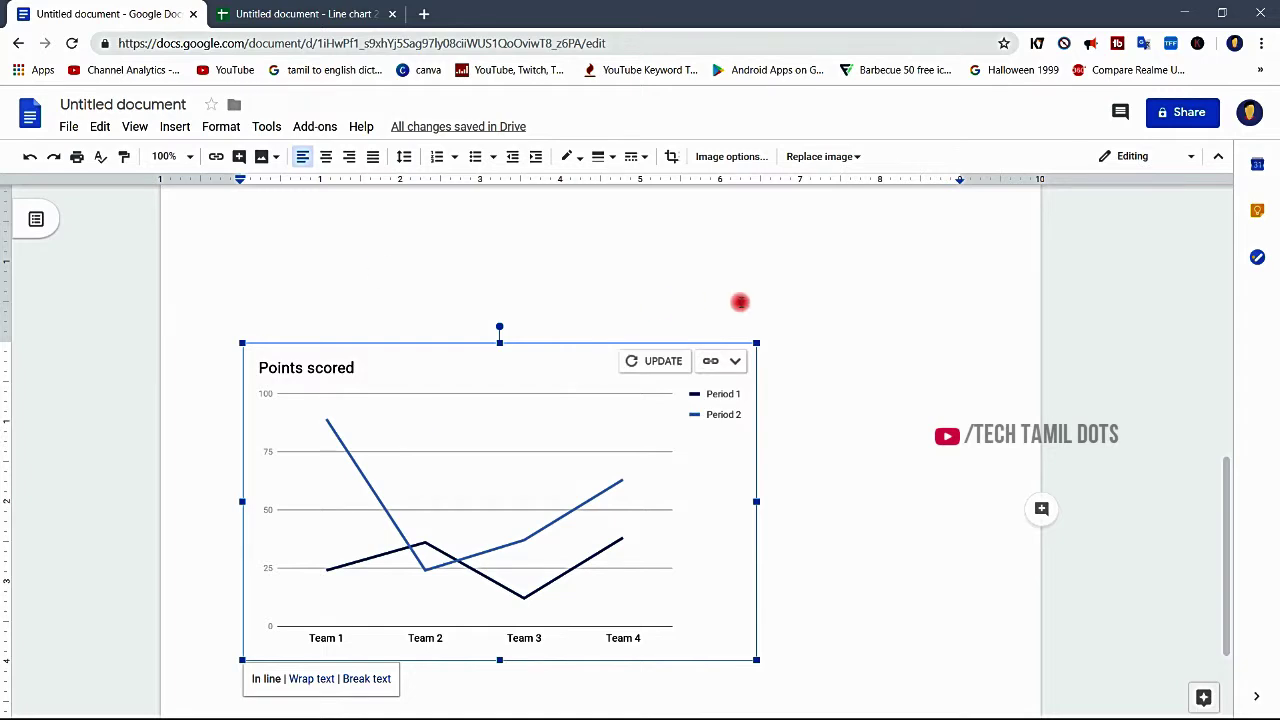
pyautogui.click(655, 370)
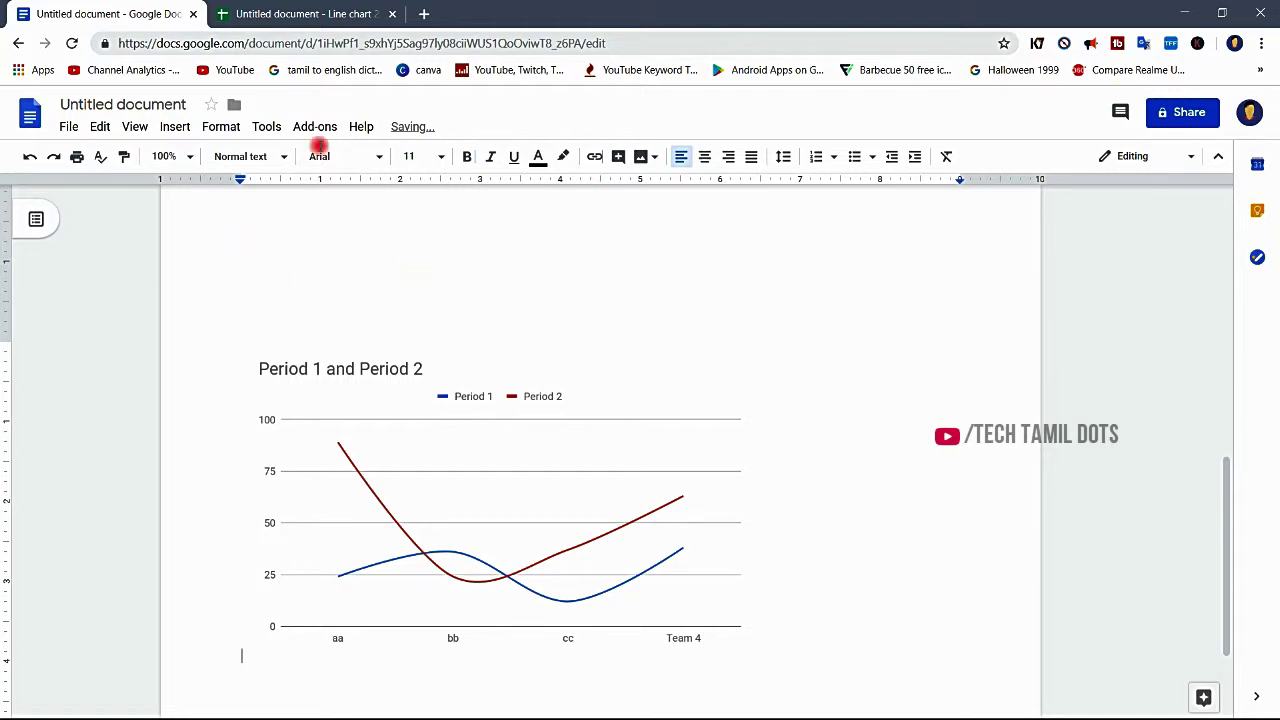
# Step: Insert a pie chart into the document, select it and open its link options
pyautogui.click(173, 128)
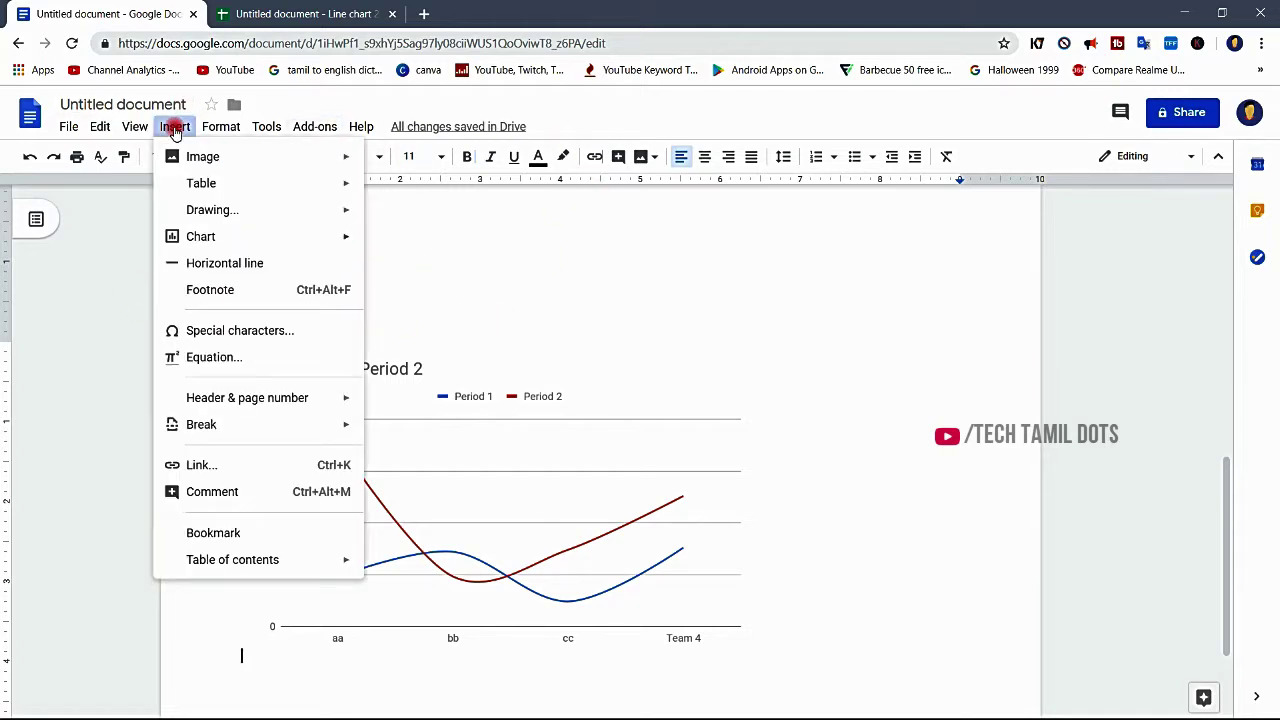
pyautogui.moveTo(247, 240)
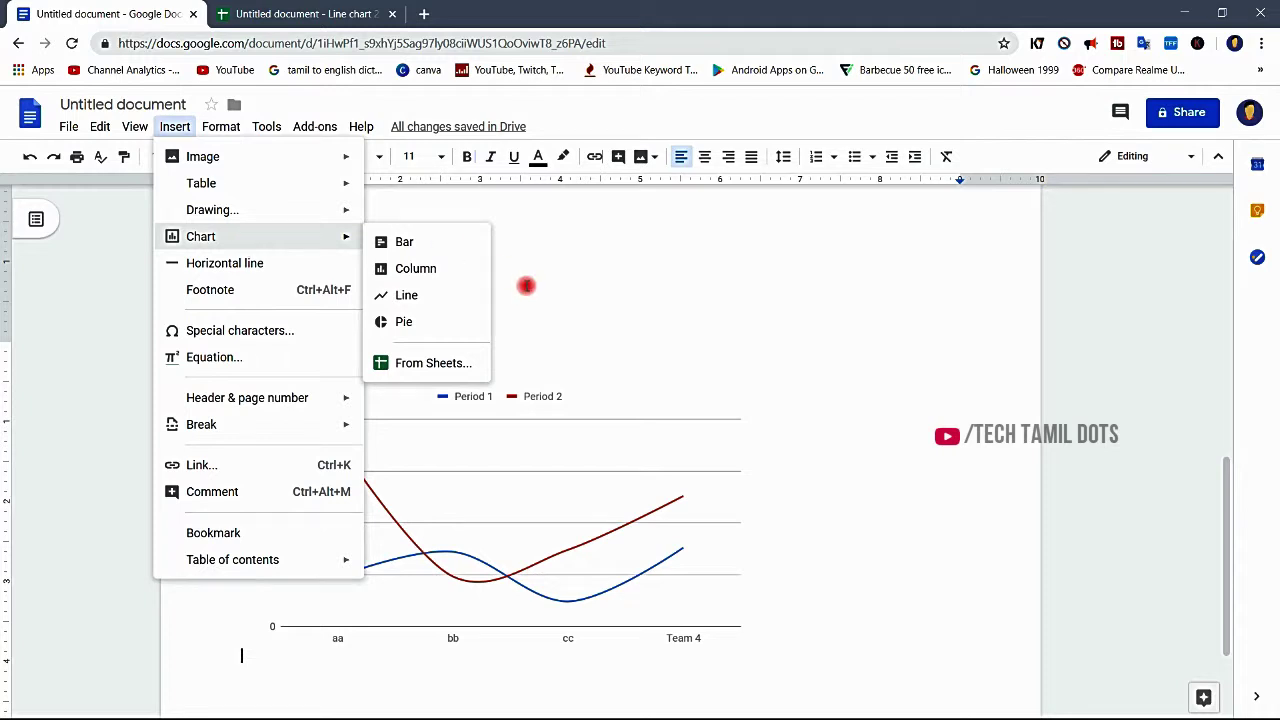
pyautogui.click(422, 320)
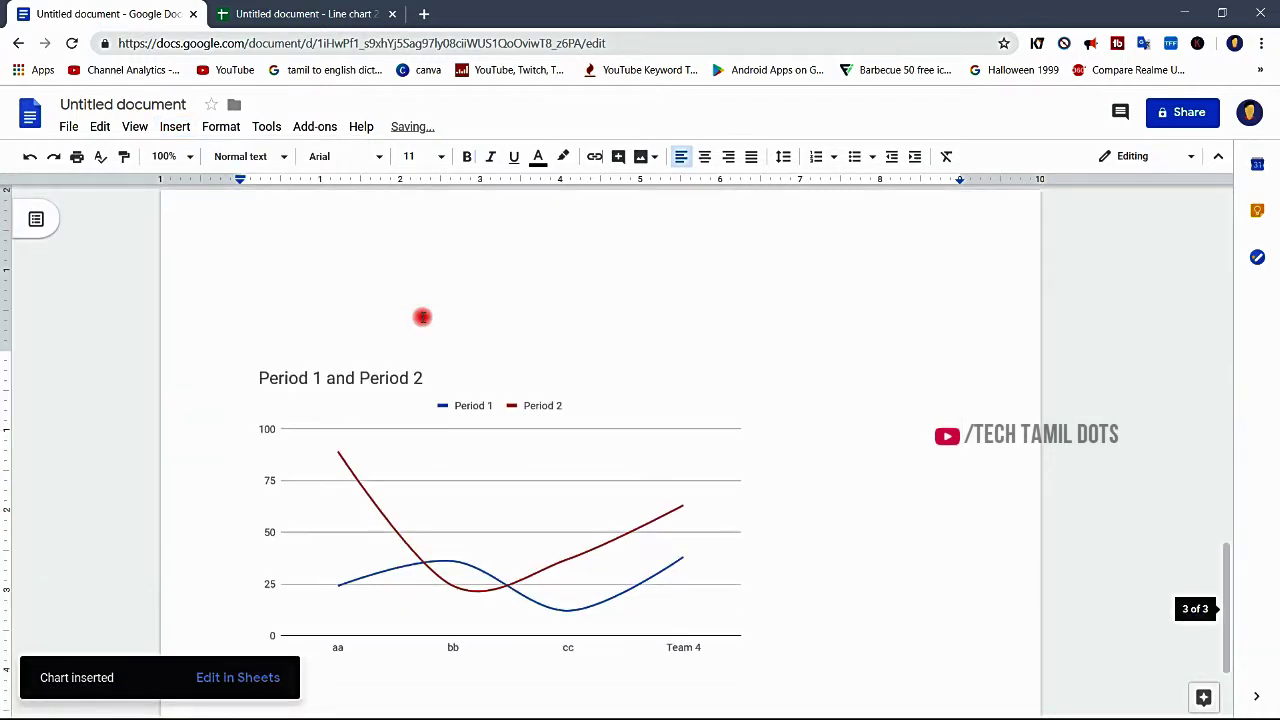
pyautogui.moveTo(1232, 555); pyautogui.dragTo(1212, 420)
pyautogui.click(641, 343)
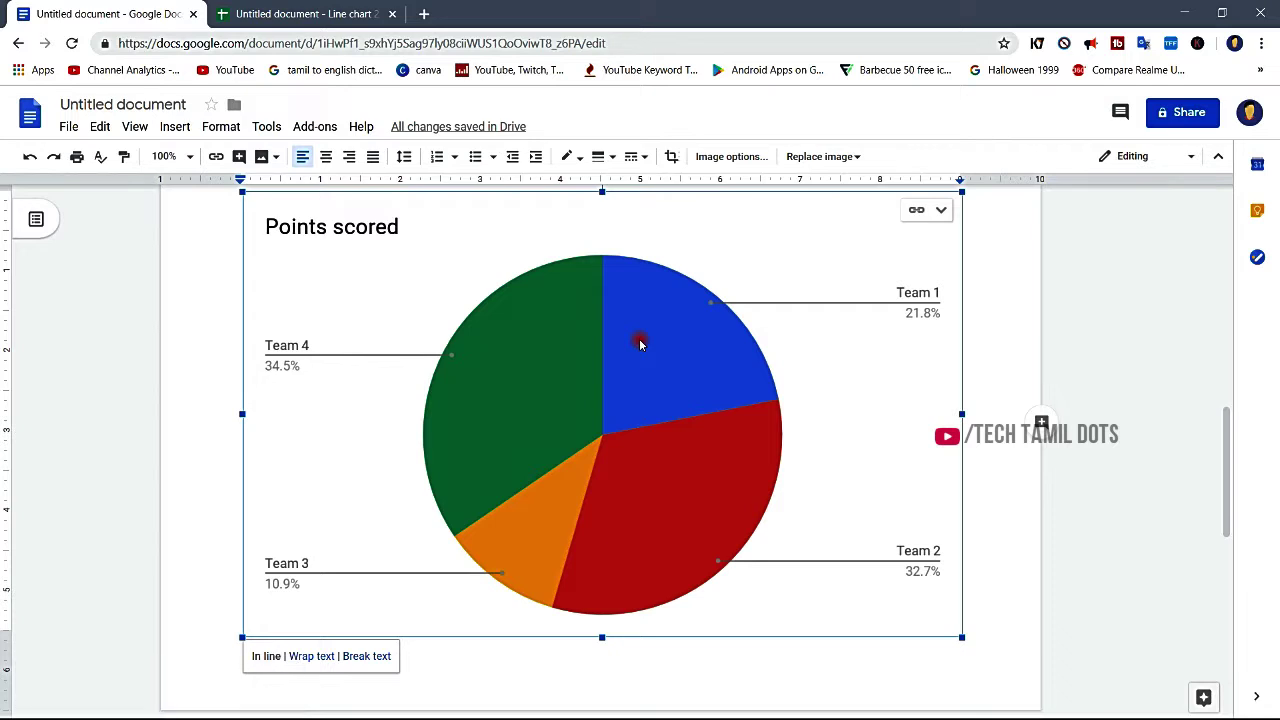
pyautogui.click(940, 209)
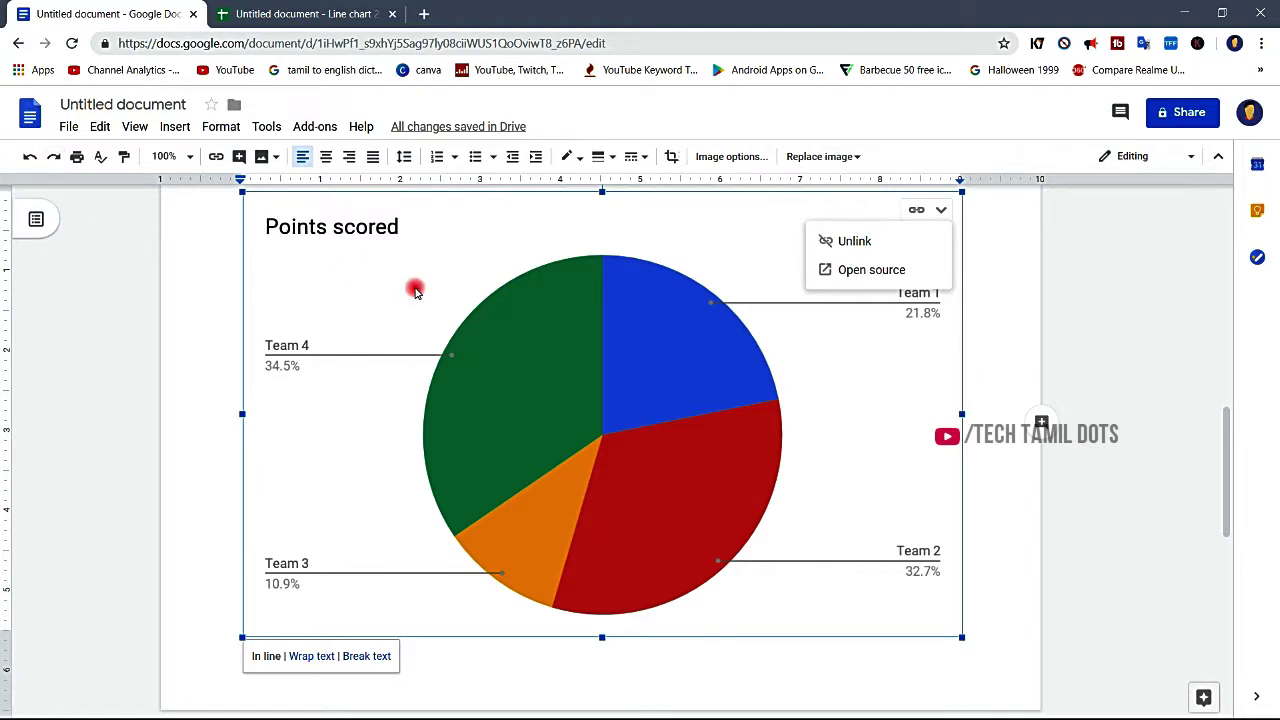
# Step: Delete the pie chart and the Period 1 and Period 2 line chart from the document
pyautogui.click(503, 353)
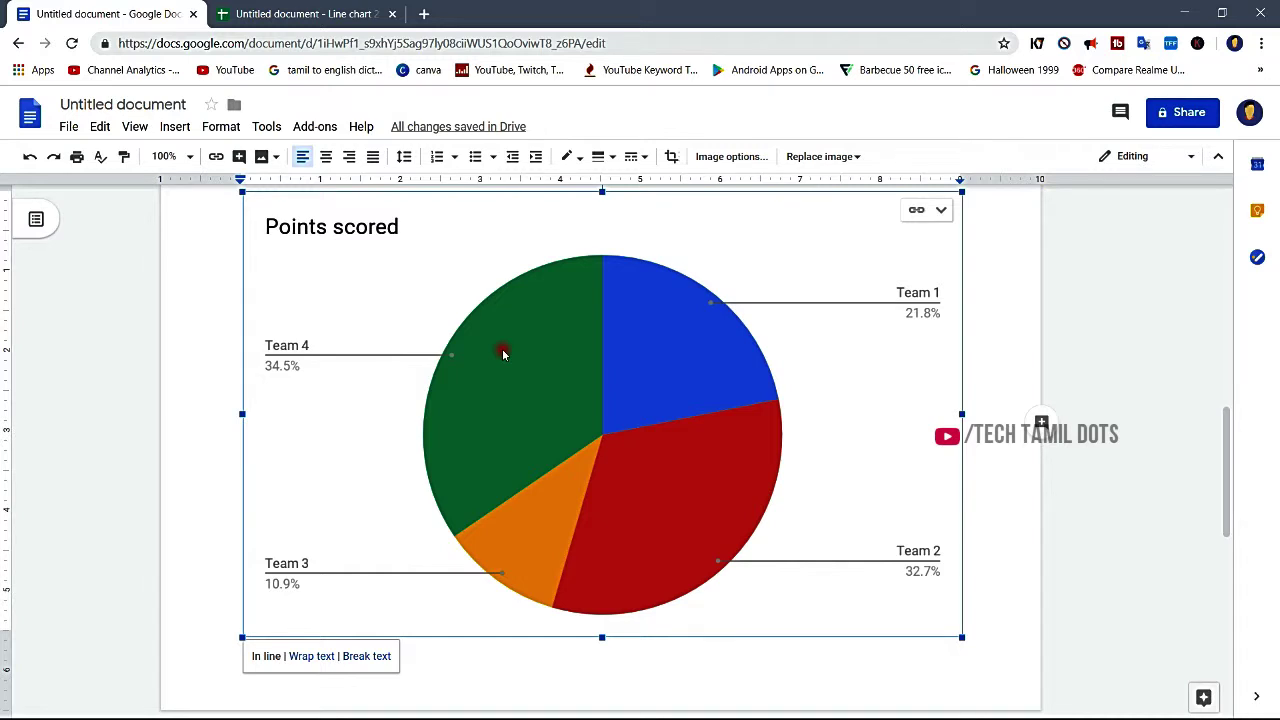
pyautogui.press('Delete')
pyautogui.click(502, 350)
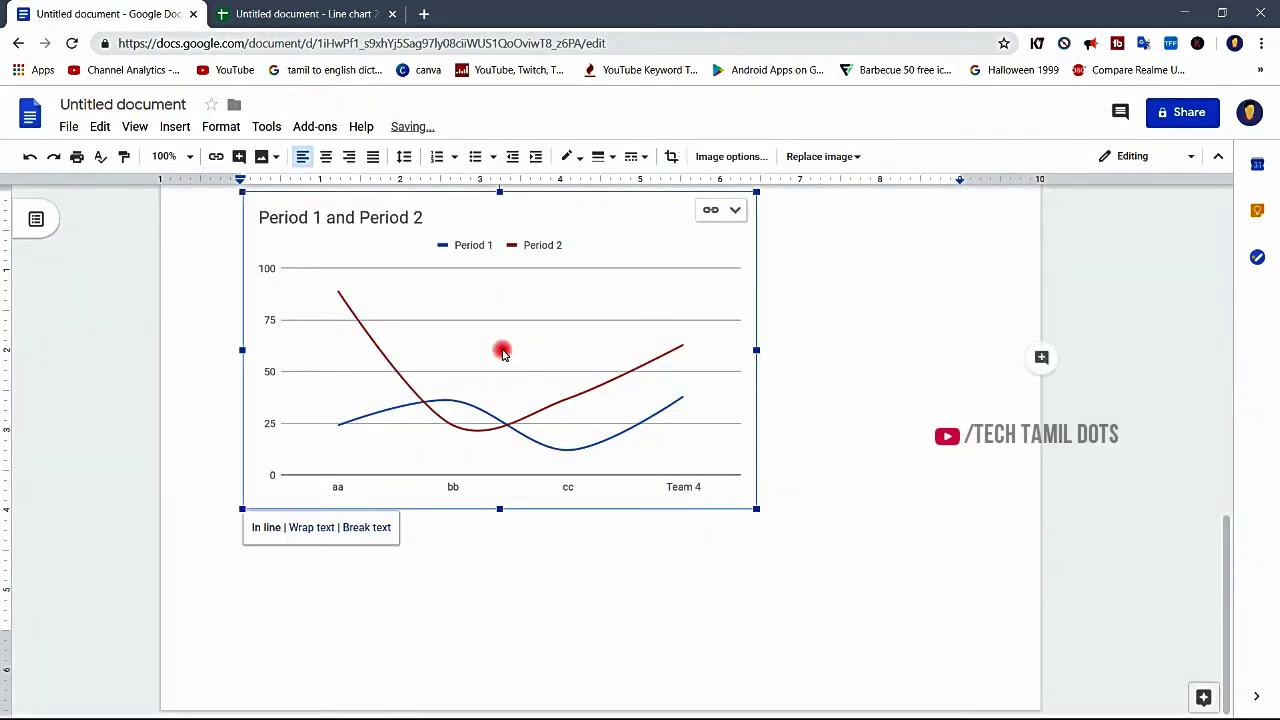
pyautogui.press('Delete')
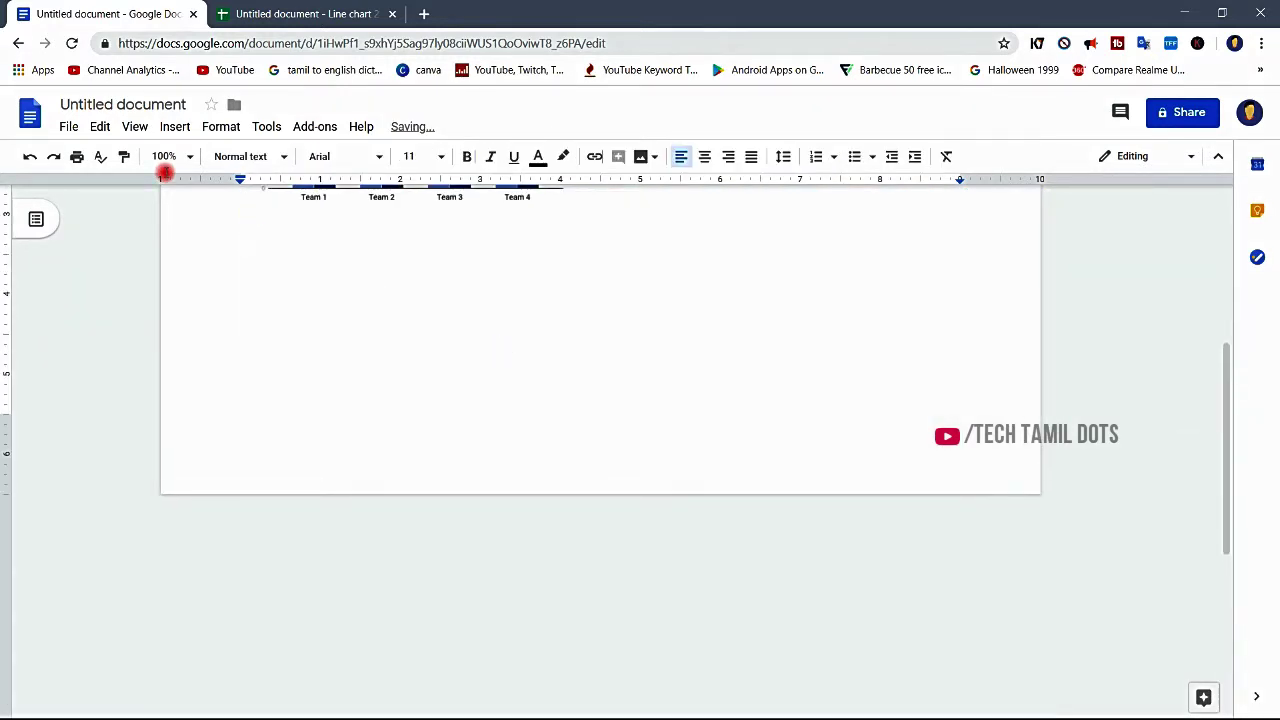
# Step: Insert a horizontal line below the column chart
pyautogui.click(175, 127)
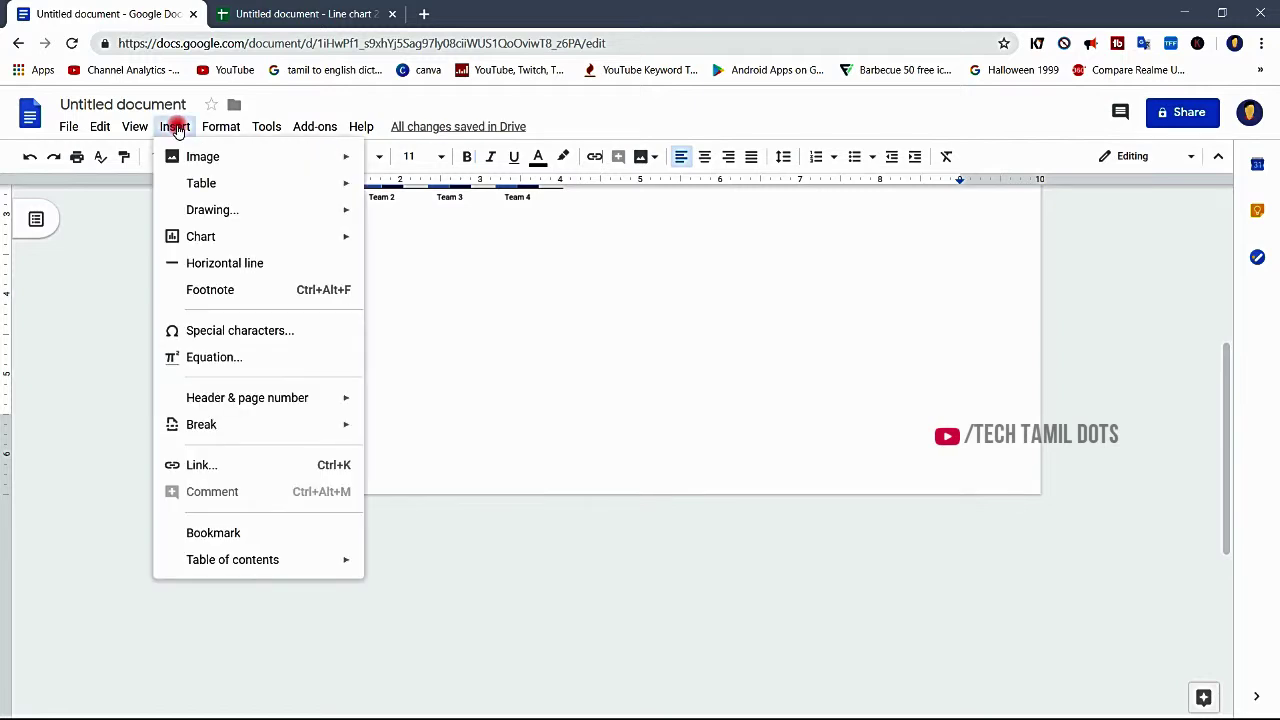
pyautogui.click(265, 262)
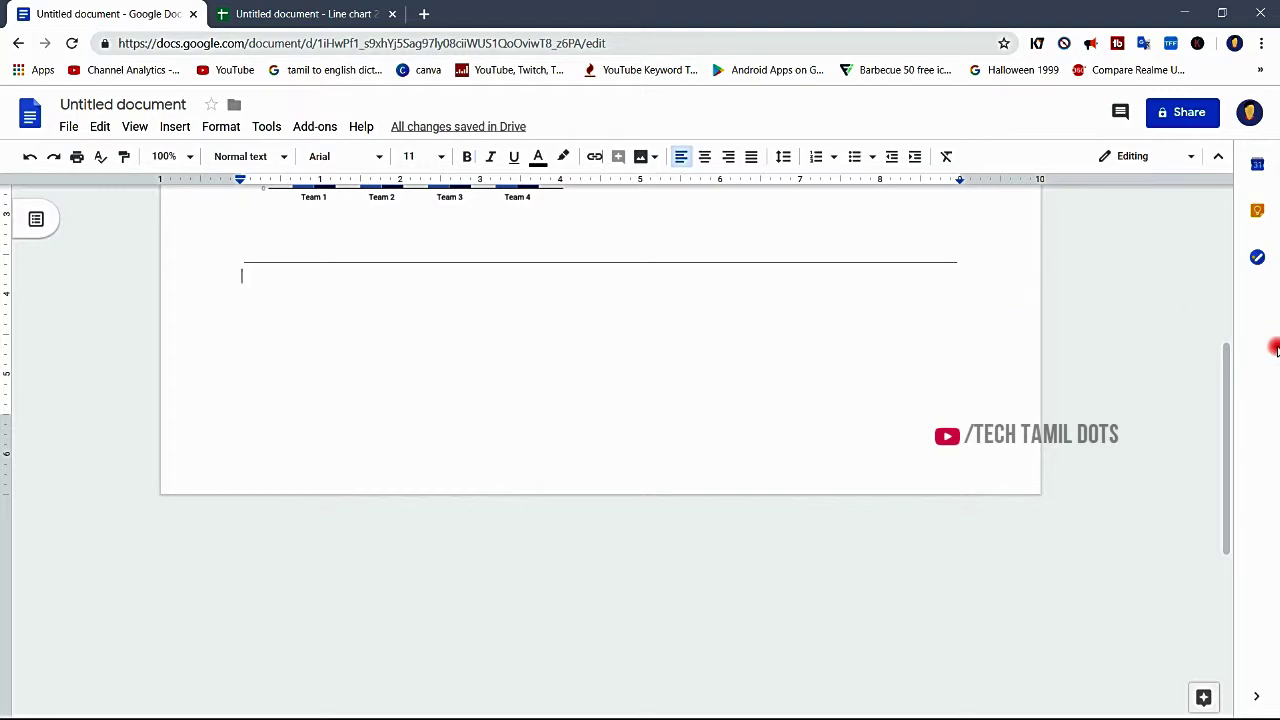
pyautogui.moveTo(1218, 302); pyautogui.dragTo(1220, 349)
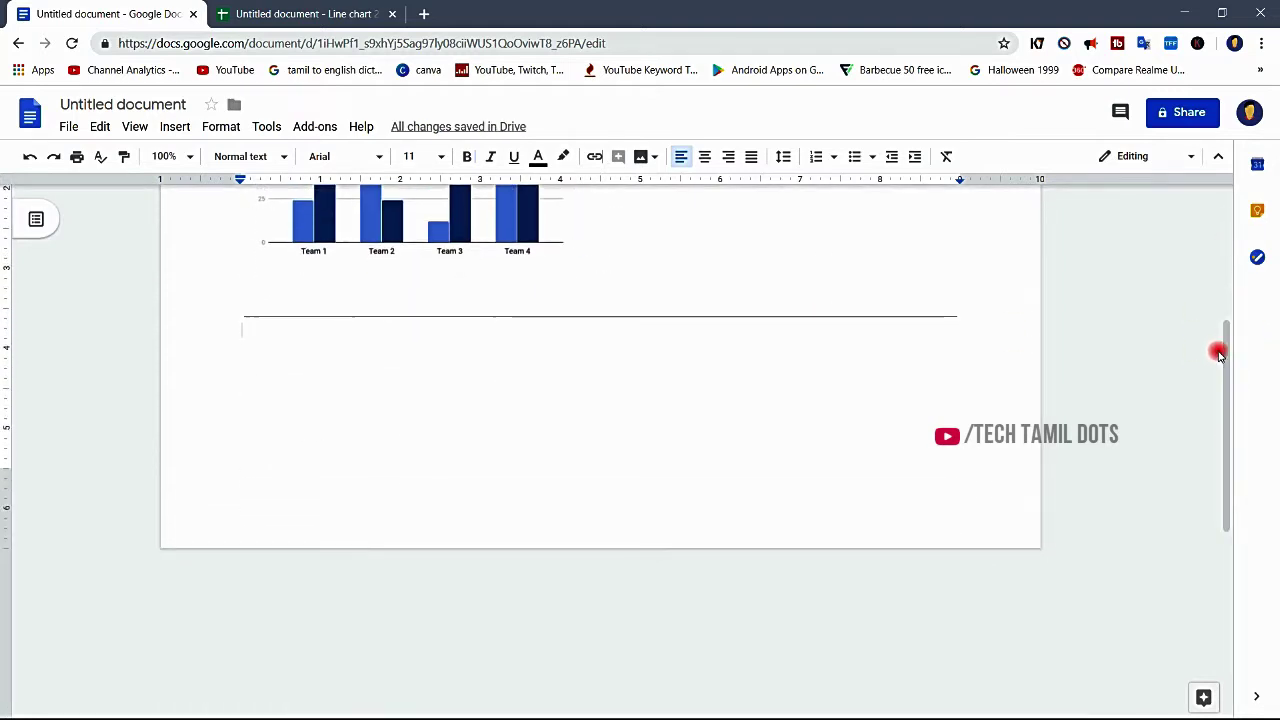
# Step: Insert the arrow special characters ⇑, ↺, ↲ and five ↴ below the horizontal line
pyautogui.click(180, 126)
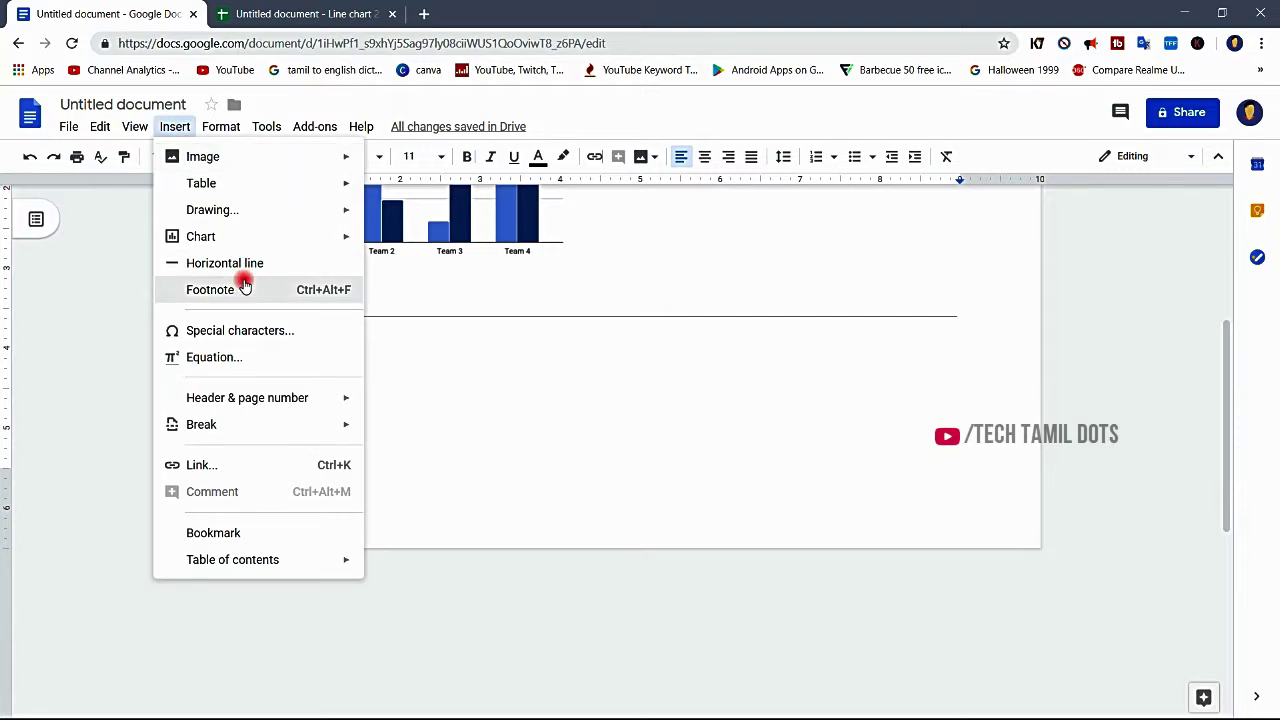
pyautogui.click(250, 333)
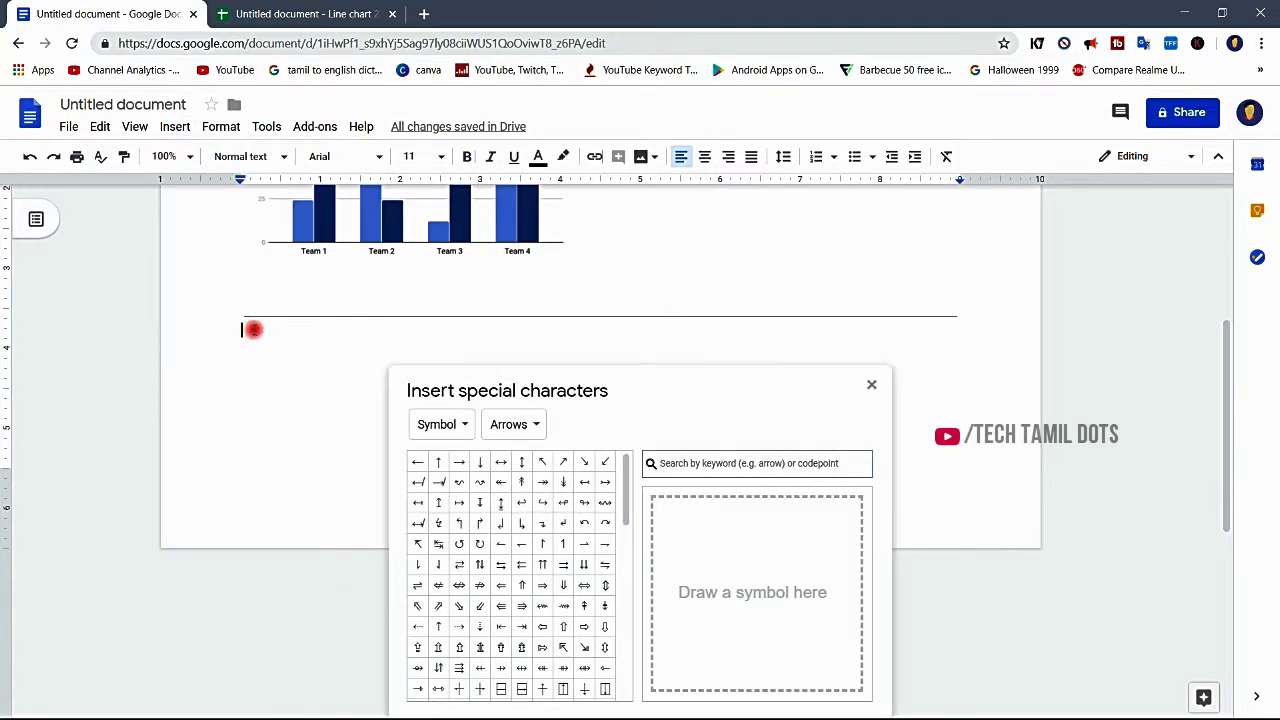
pyautogui.click(520, 585)
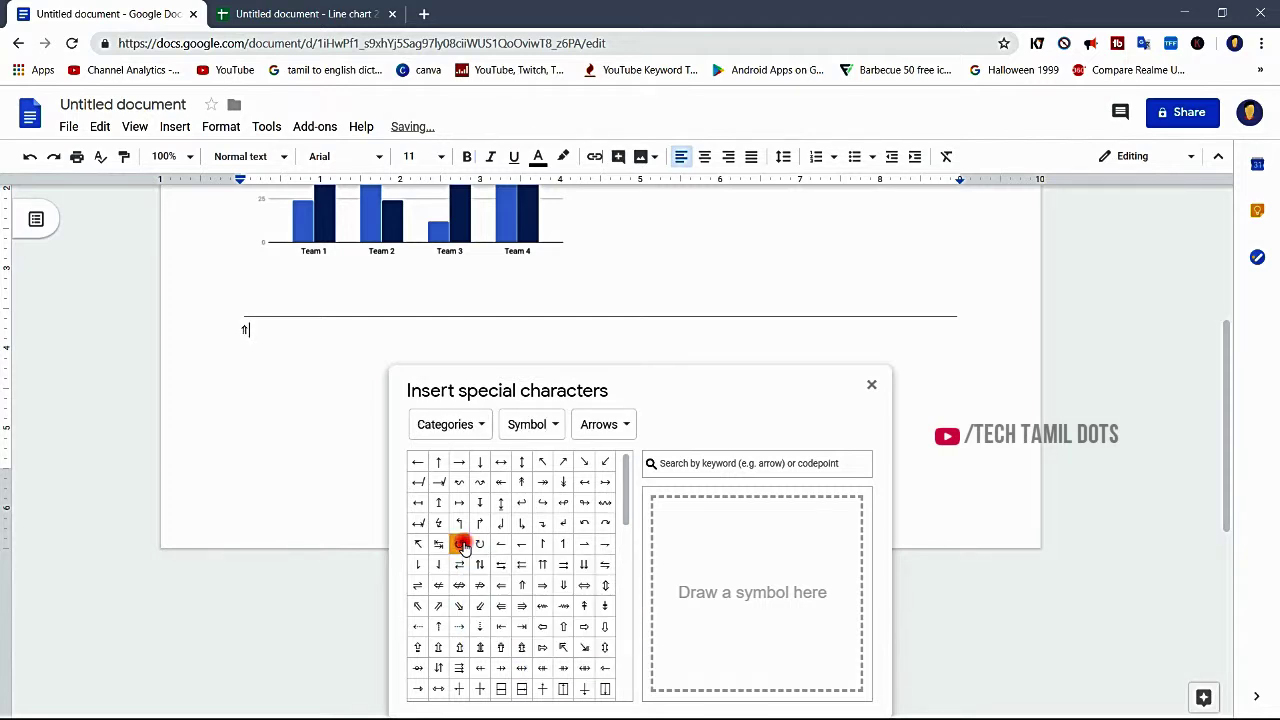
pyautogui.click(500, 525)
pyautogui.doubleClick(538, 527)
pyautogui.doubleClick(538, 530)
pyautogui.click(536, 526)
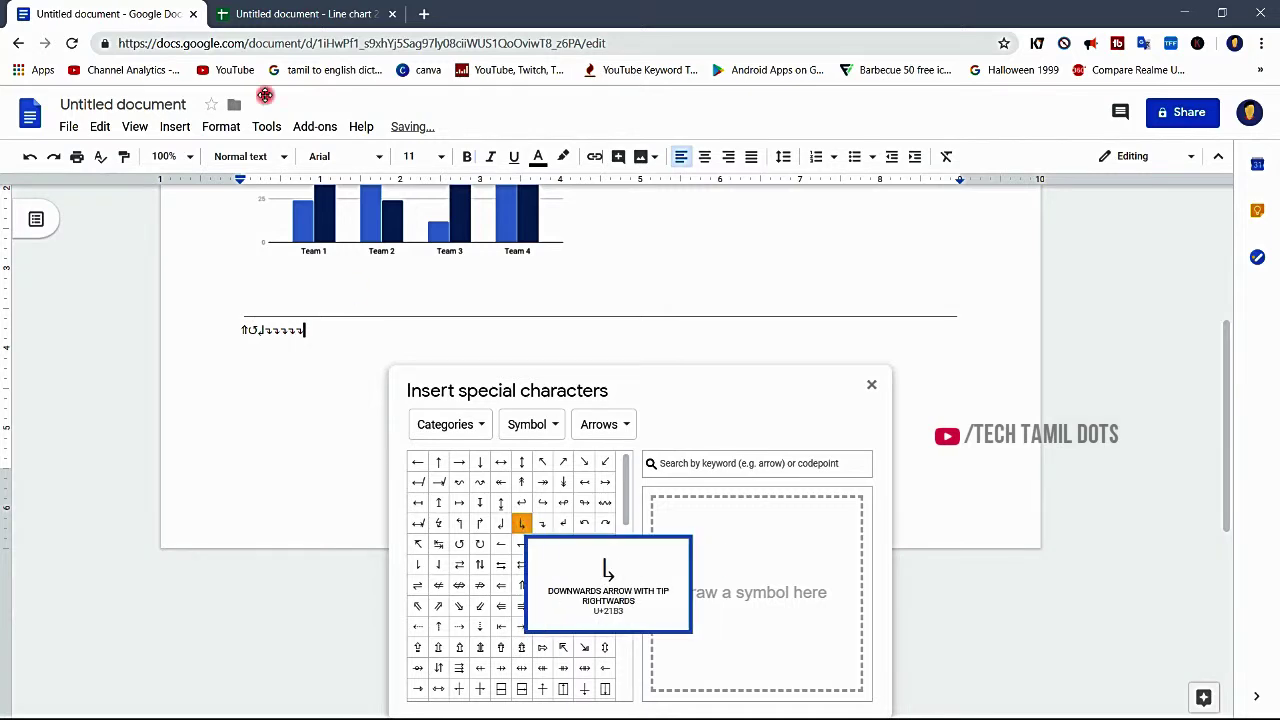
# Step: Insert a new equation directly after the arrow characters
pyautogui.click(174, 126)
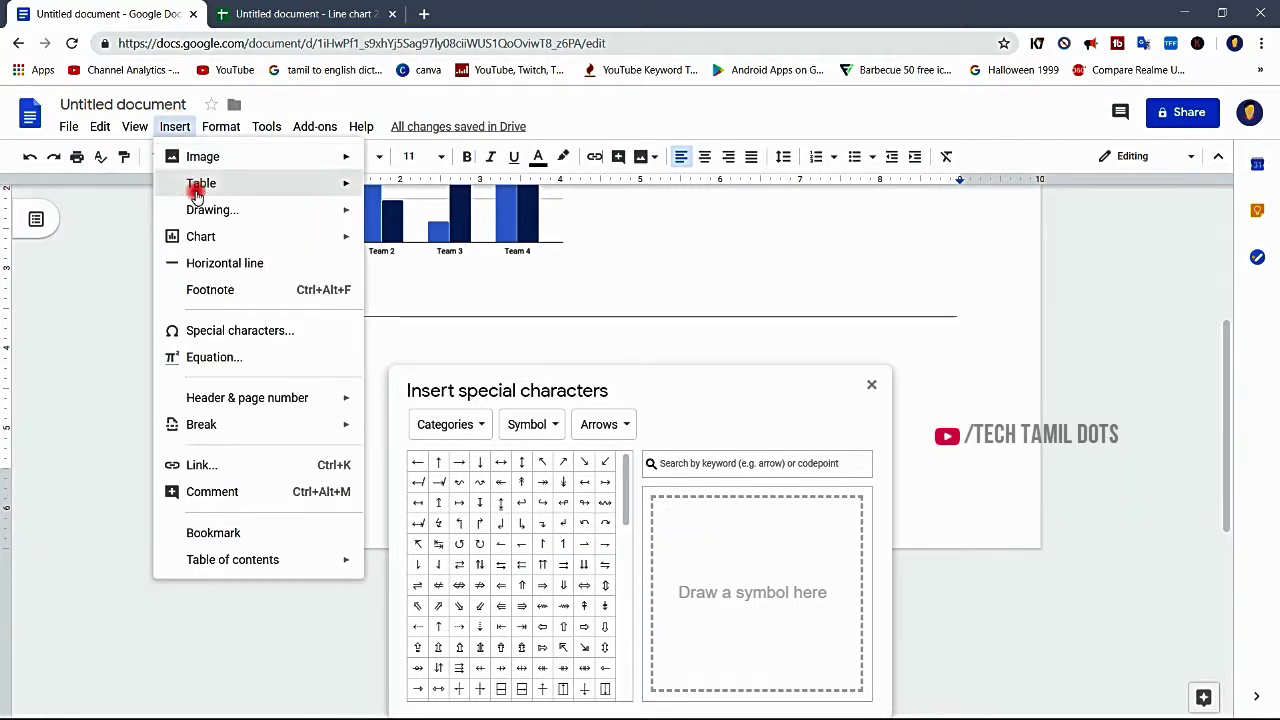
pyautogui.click(240, 355)
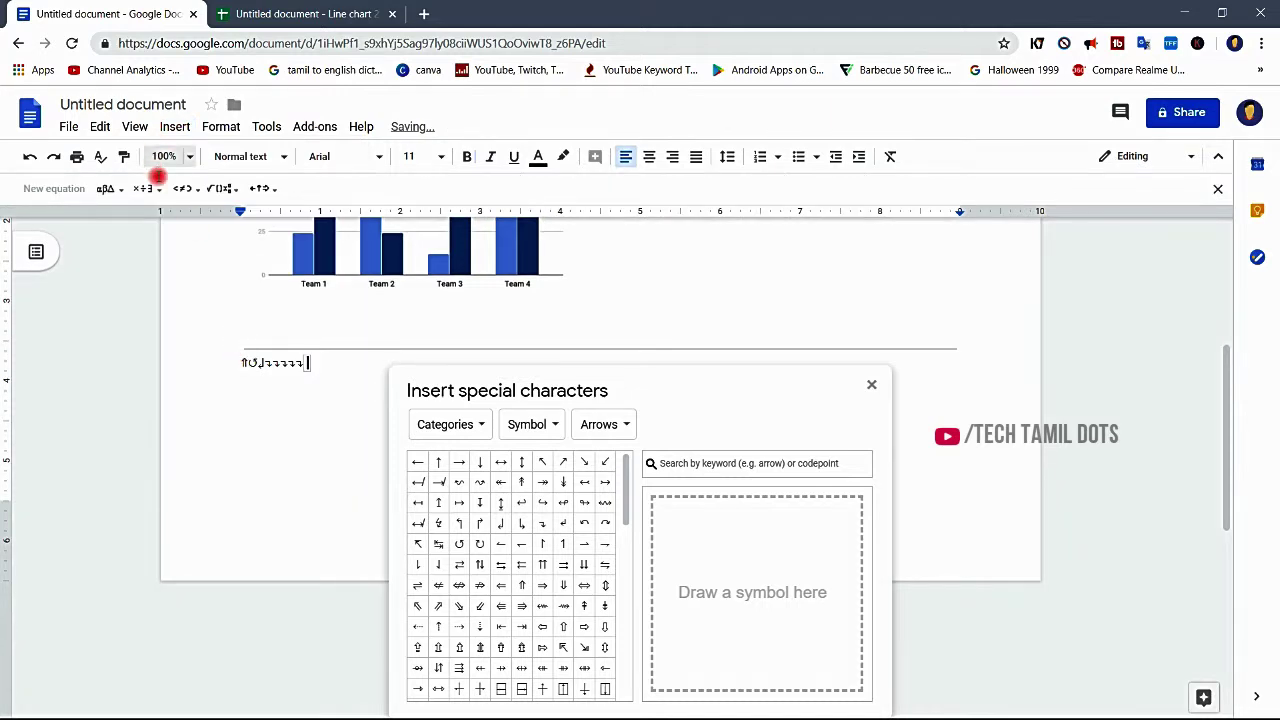
# Step: Browse the Hangul special characters and show the ㅍ subgroup
pyautogui.click(520, 426)
pyautogui.click(550, 502)
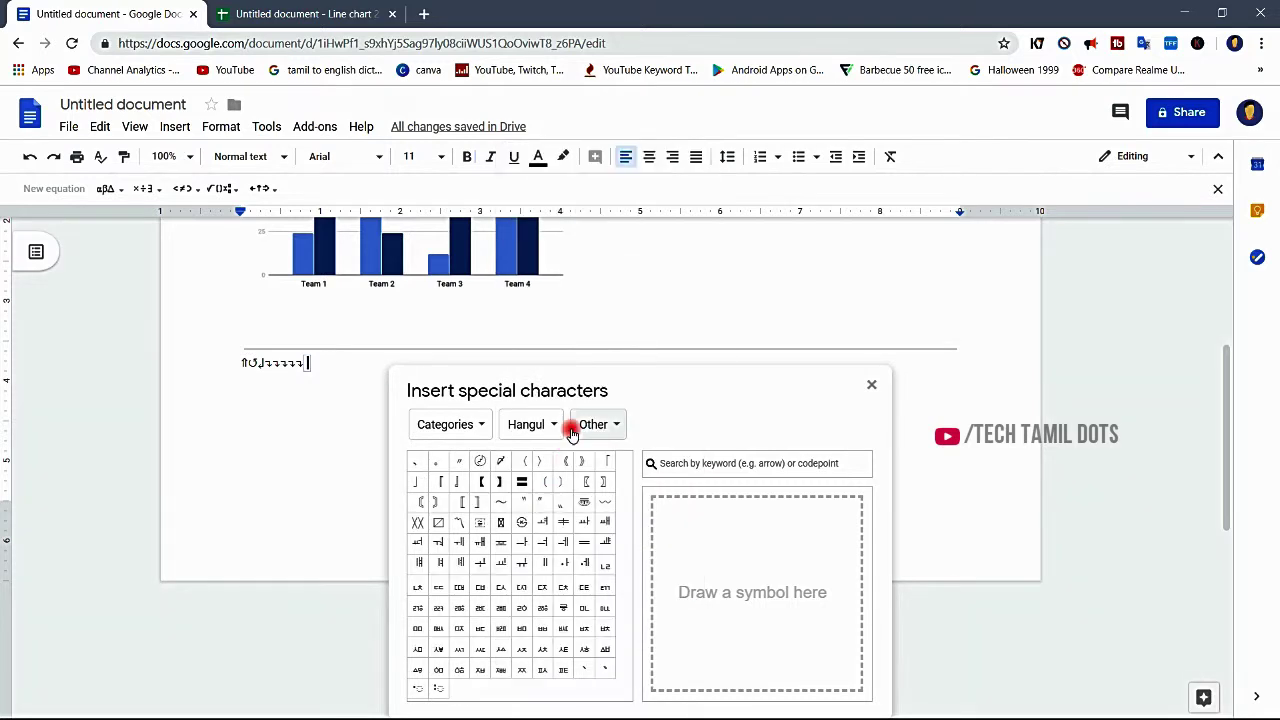
pyautogui.click(598, 424)
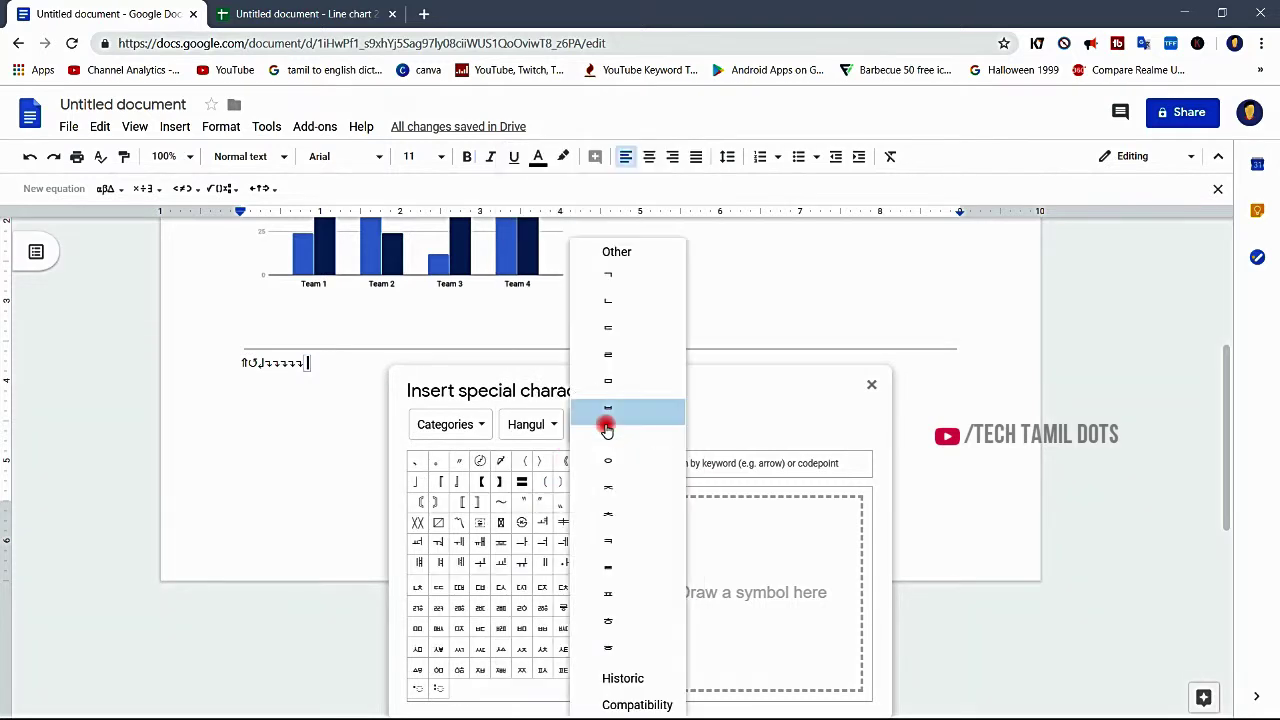
pyautogui.click(657, 590)
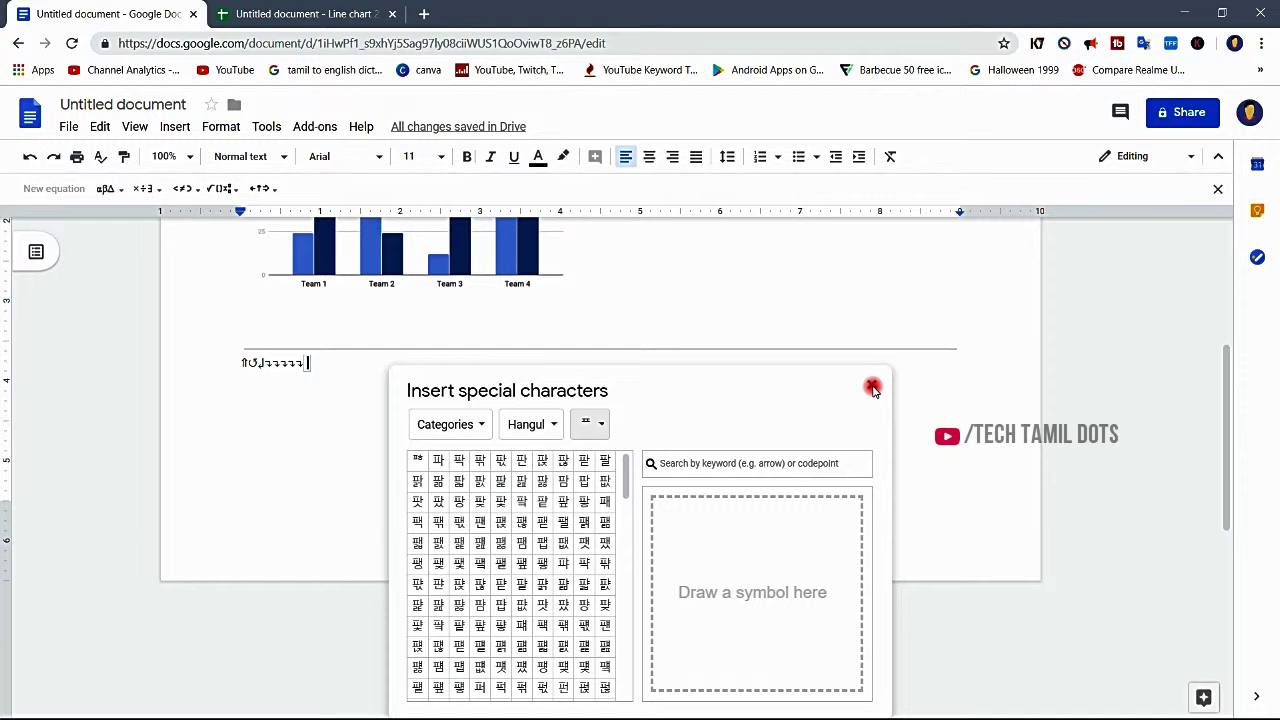
# Step: Search the special characters for "ko" and clear the search text
pyautogui.click(727, 460)
pyautogui.write('ko')
pyautogui.press('BackSpace')
pyautogui.press('BackSpace')
pyautogui.press('BackSpace')
pyautogui.press('BackSpace')
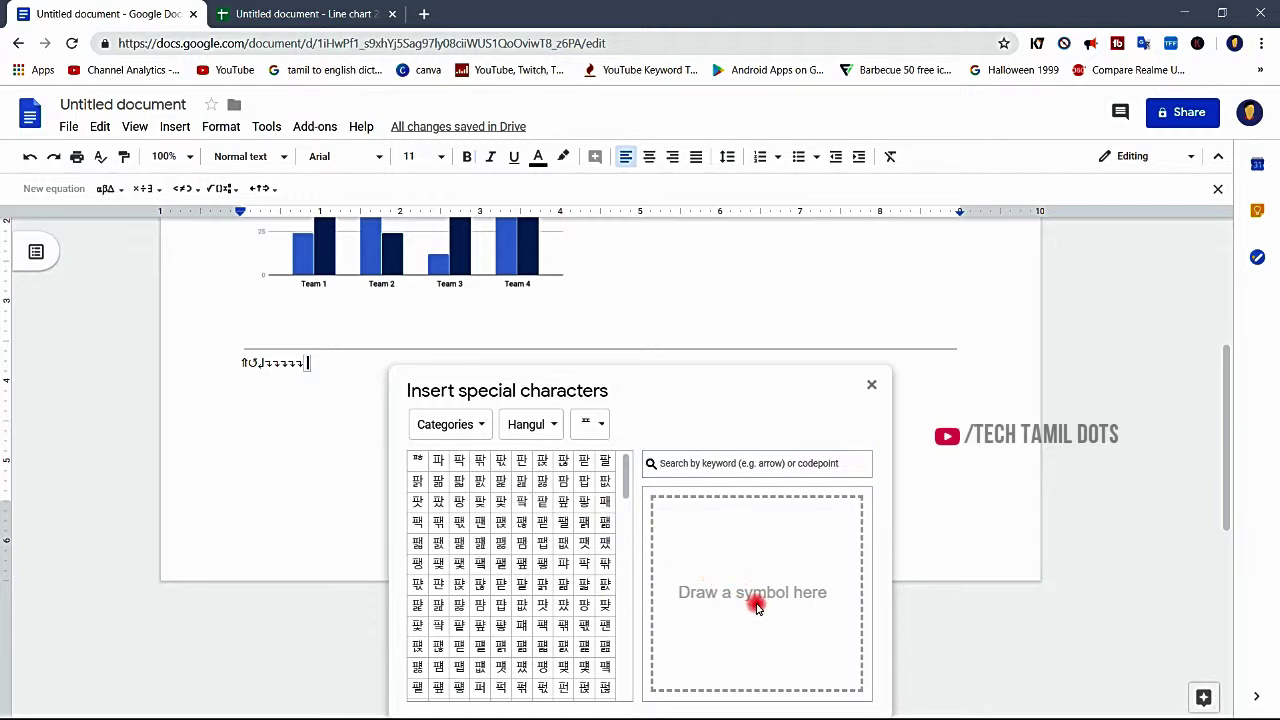
# Step: Look up special characters by sketching a rising stroke that turns straight down, and close the special characters dialog
pyautogui.click(680, 566)
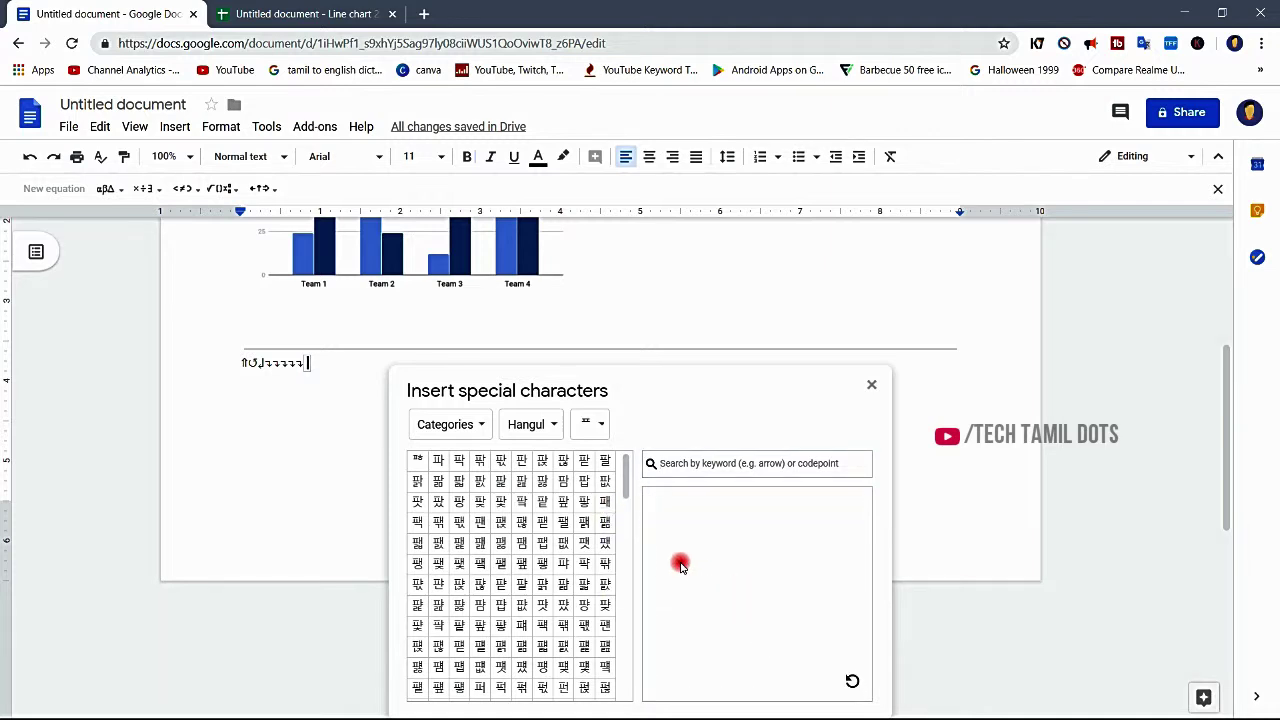
pyautogui.moveTo(677, 563)
pyautogui.mouseDown()
pyautogui.moveTo(780, 526)
pyautogui.moveTo(791, 596)
pyautogui.mouseUp()
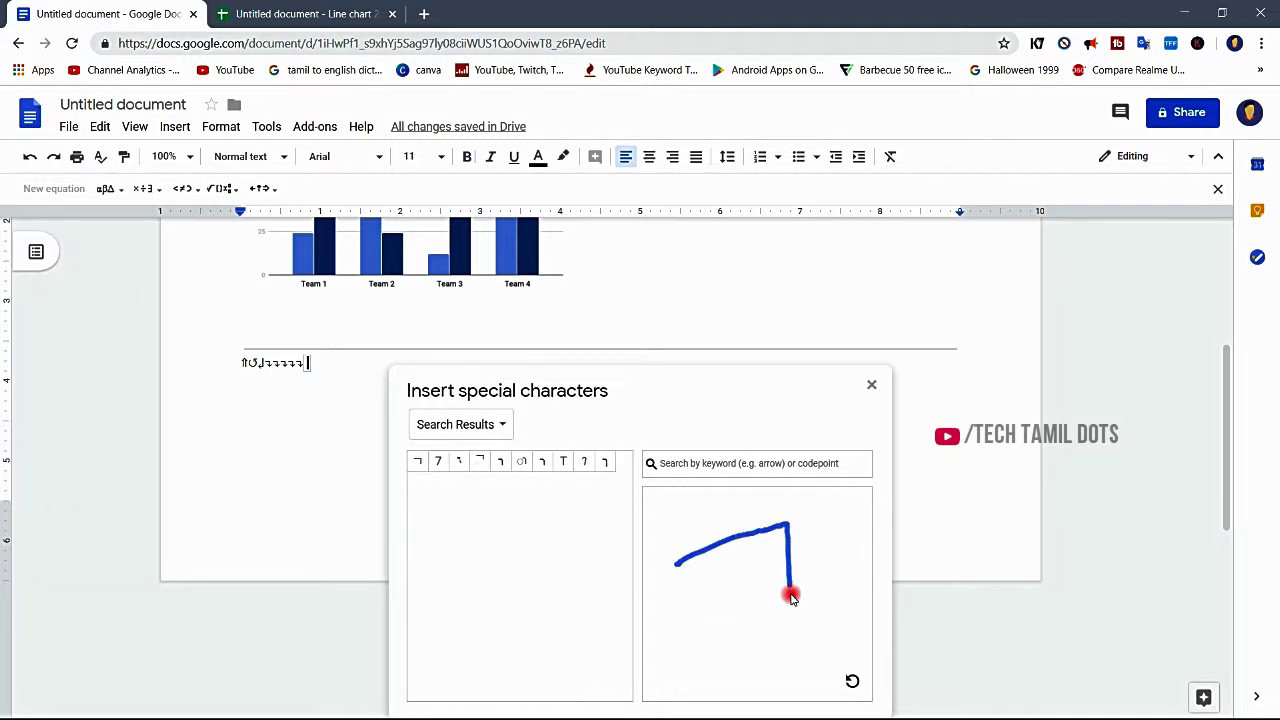
pyautogui.click(869, 389)
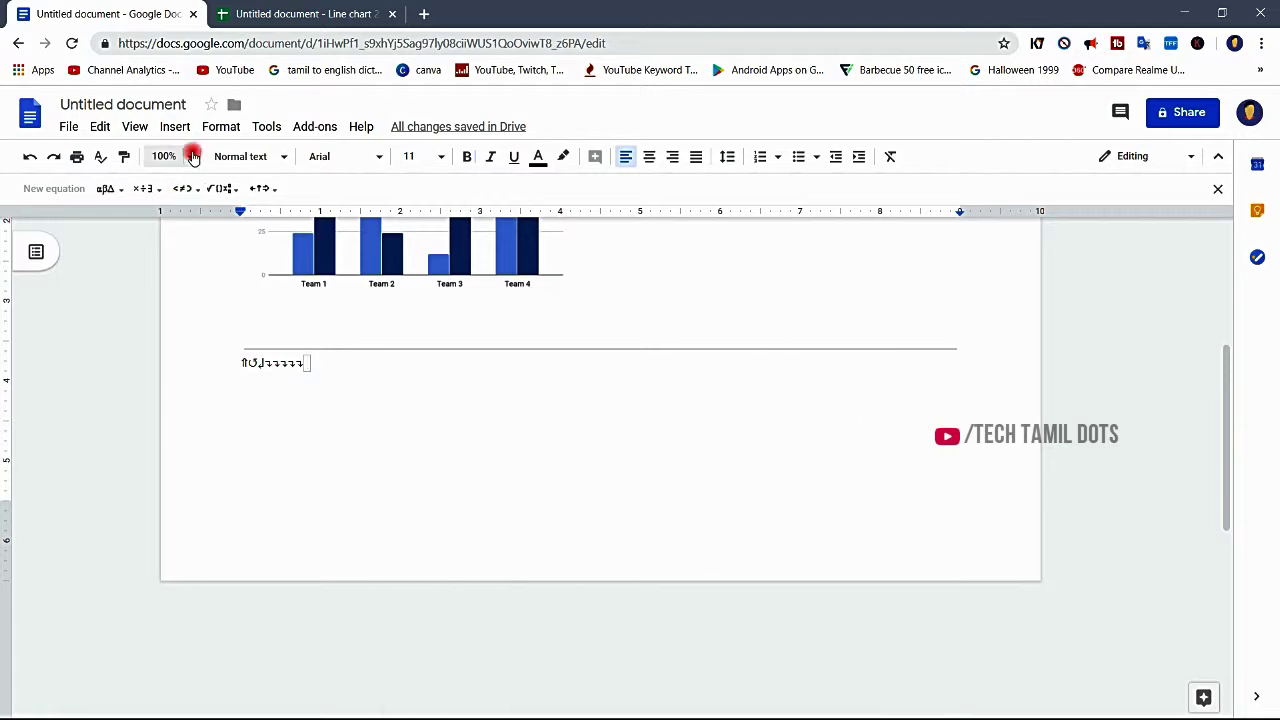
# Step: Add a product operator (∏) with limits to the equation and enter ÷ and β in its lower limit
pyautogui.click(228, 189)
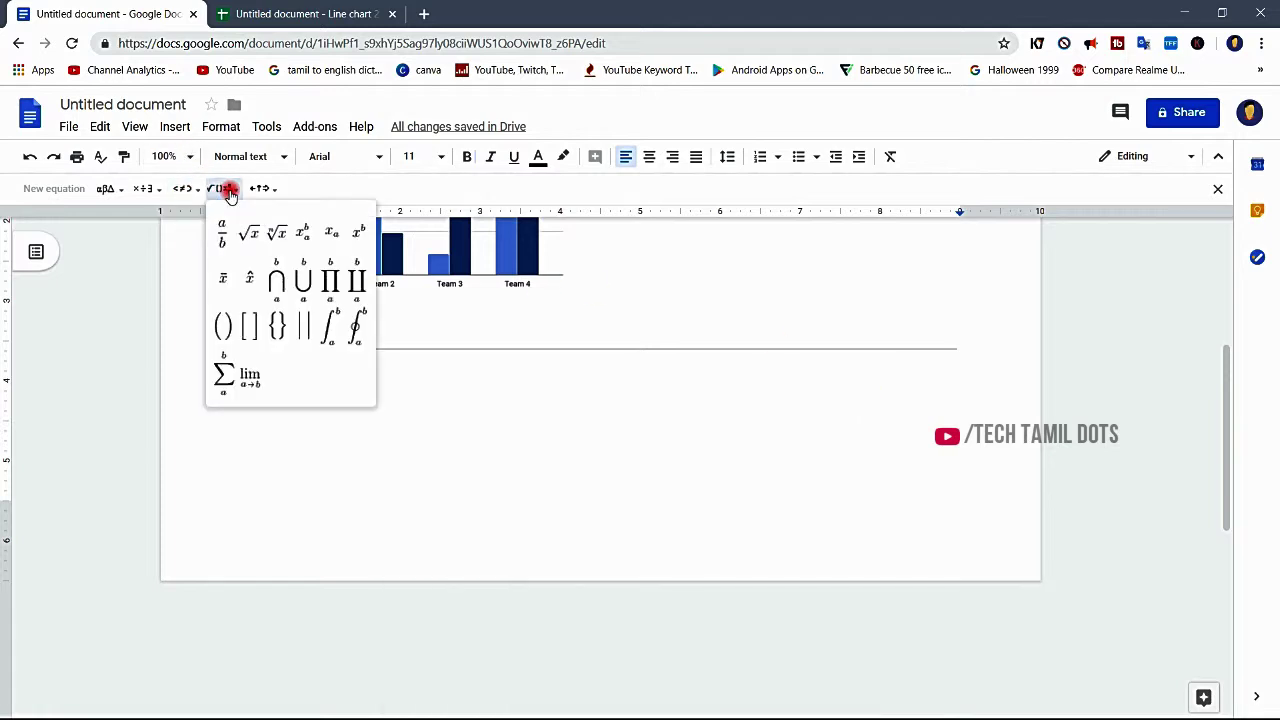
pyautogui.click(329, 282)
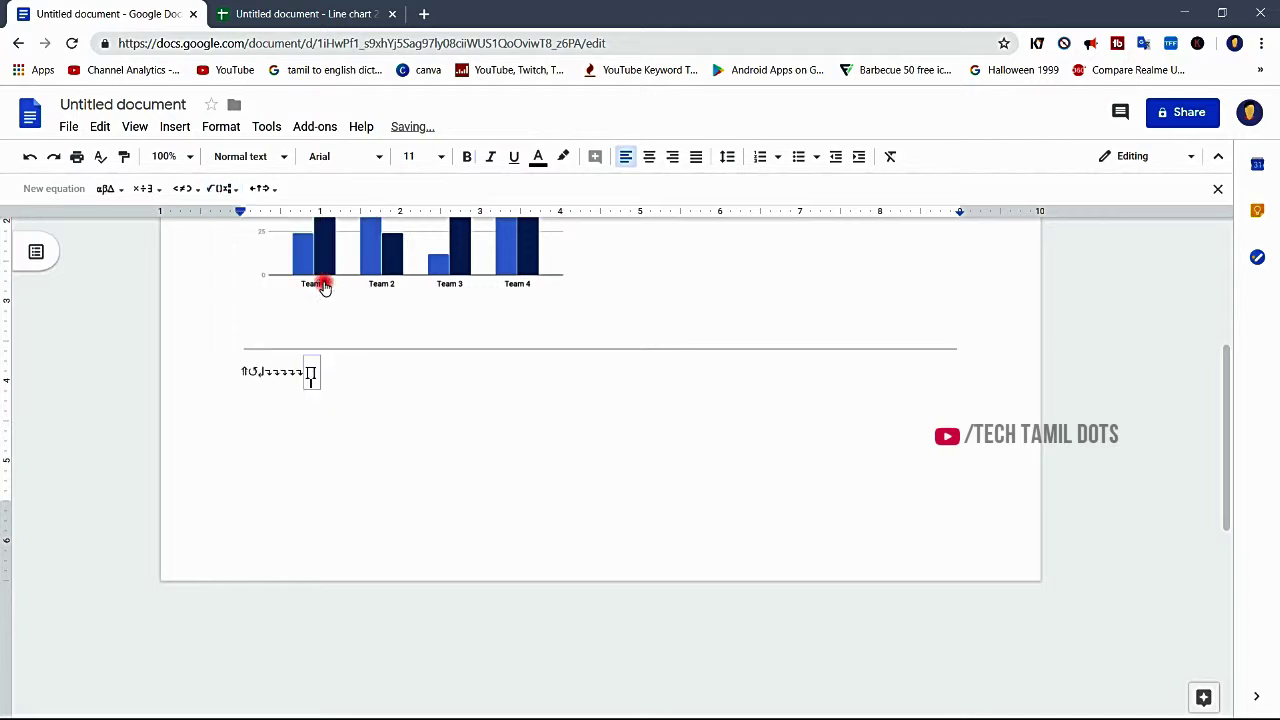
pyautogui.click(135, 186)
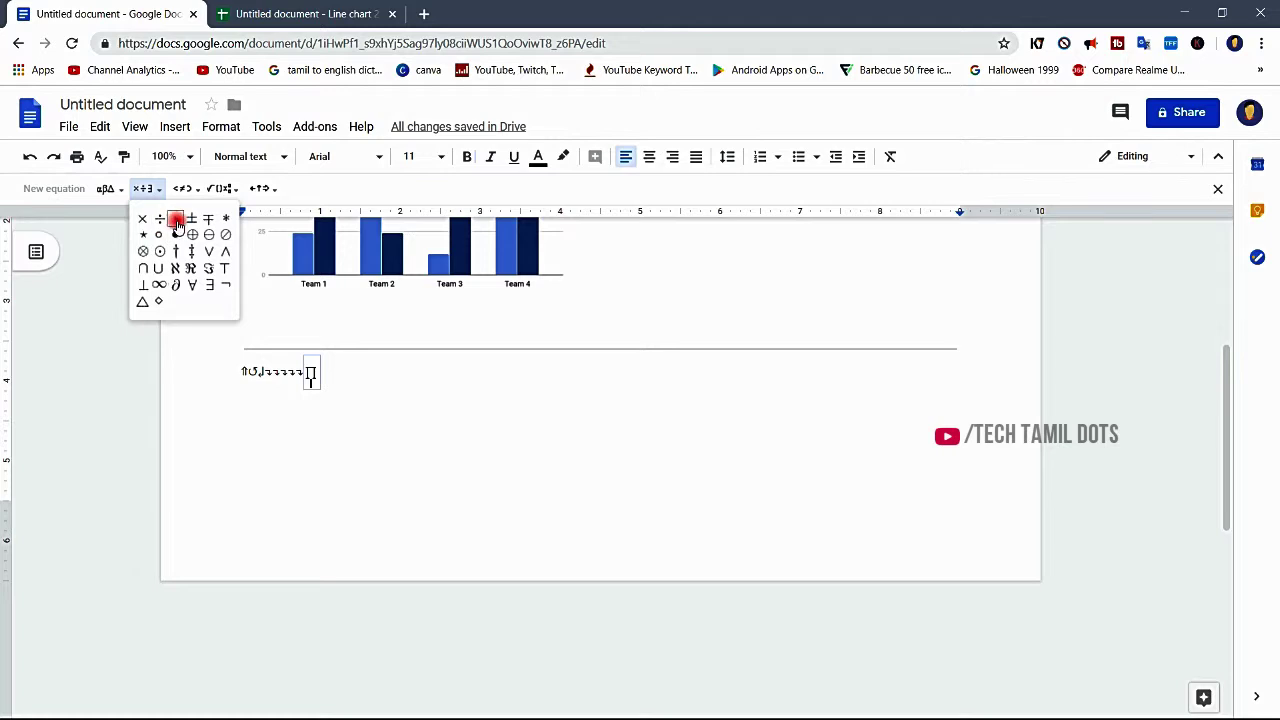
pyautogui.click(160, 218)
pyautogui.click(110, 189)
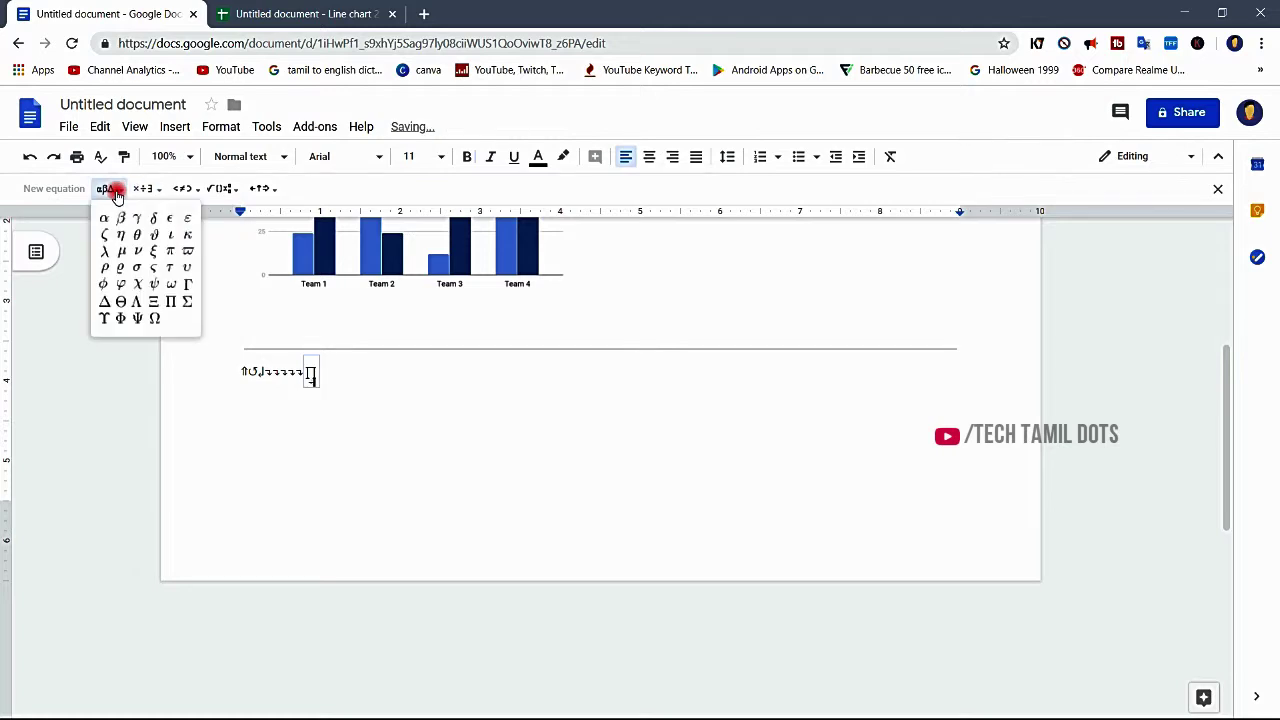
pyautogui.click(122, 218)
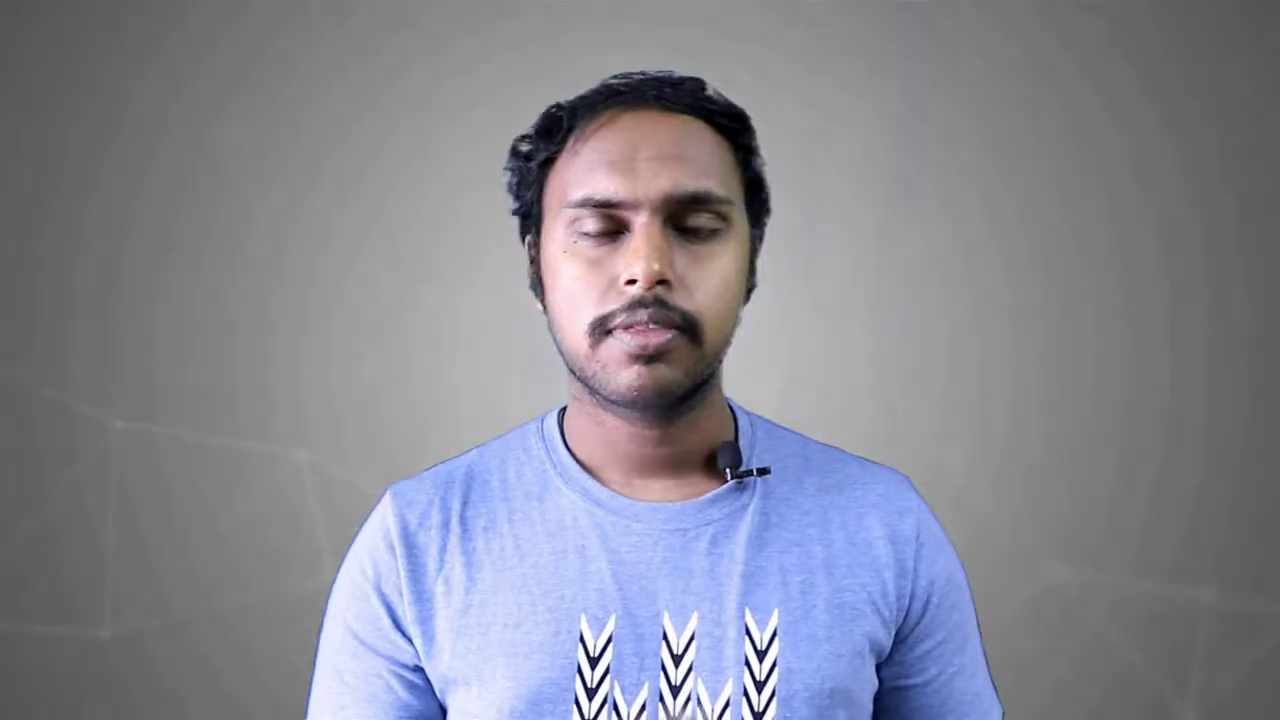